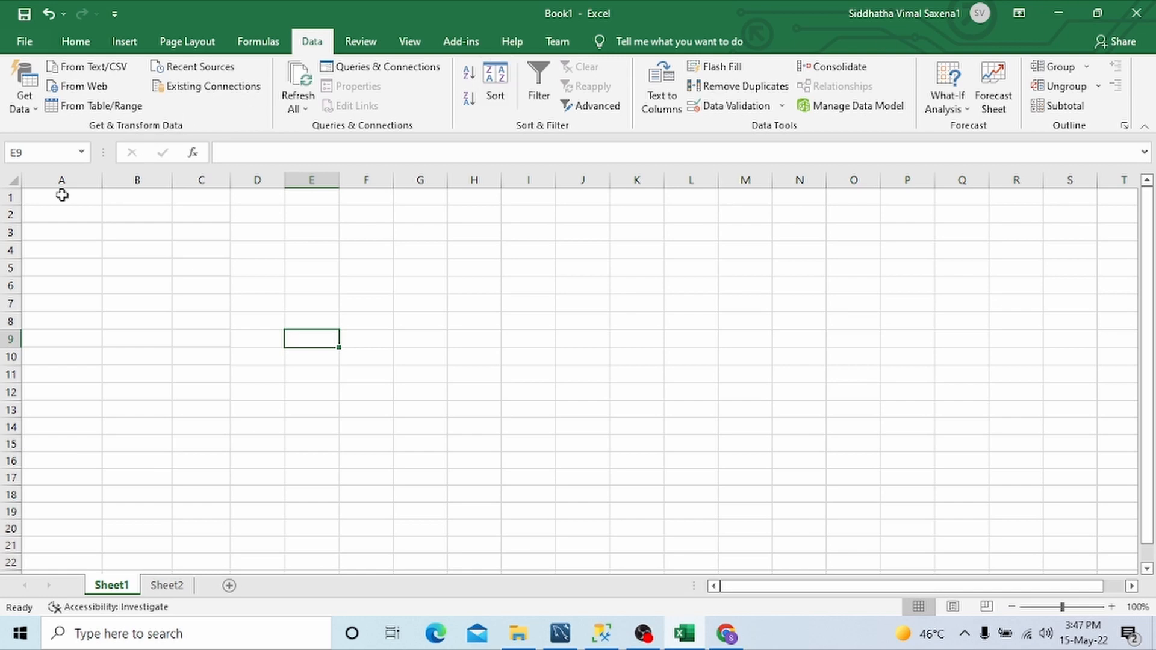
Step: Copy the Top 10 Indian Rupee exchange rates table from the X-Rates page in Chrome and paste it into Excel's Sheet1 at cell A1
left_click(62, 197)
left_click(75, 42)
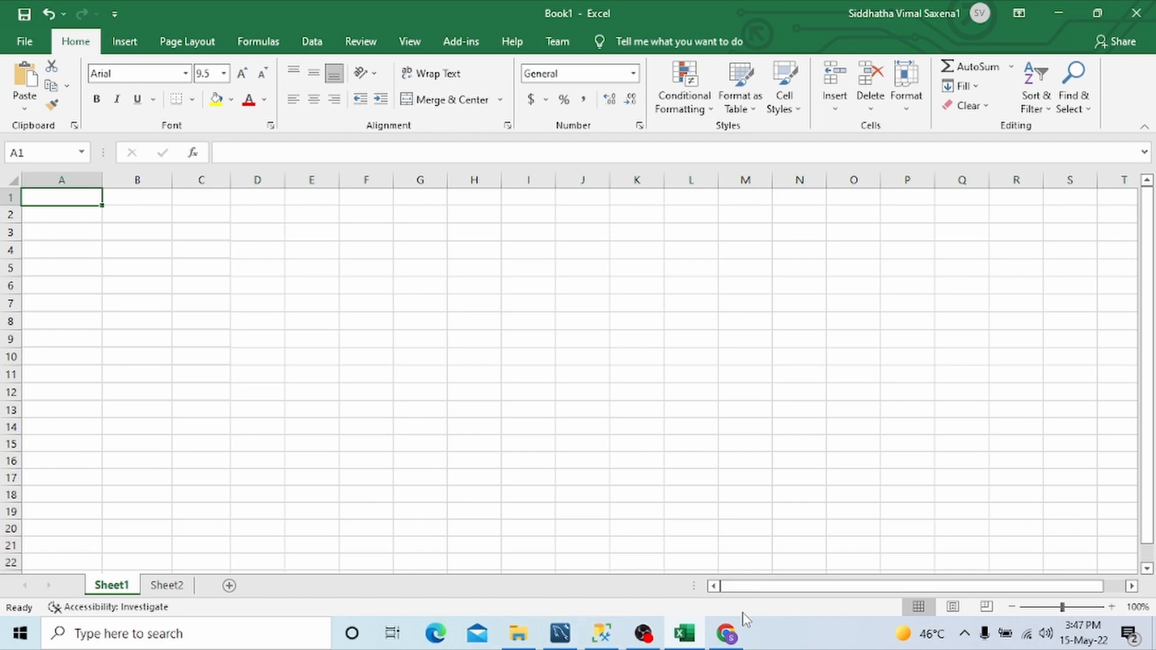
left_click(727, 635)
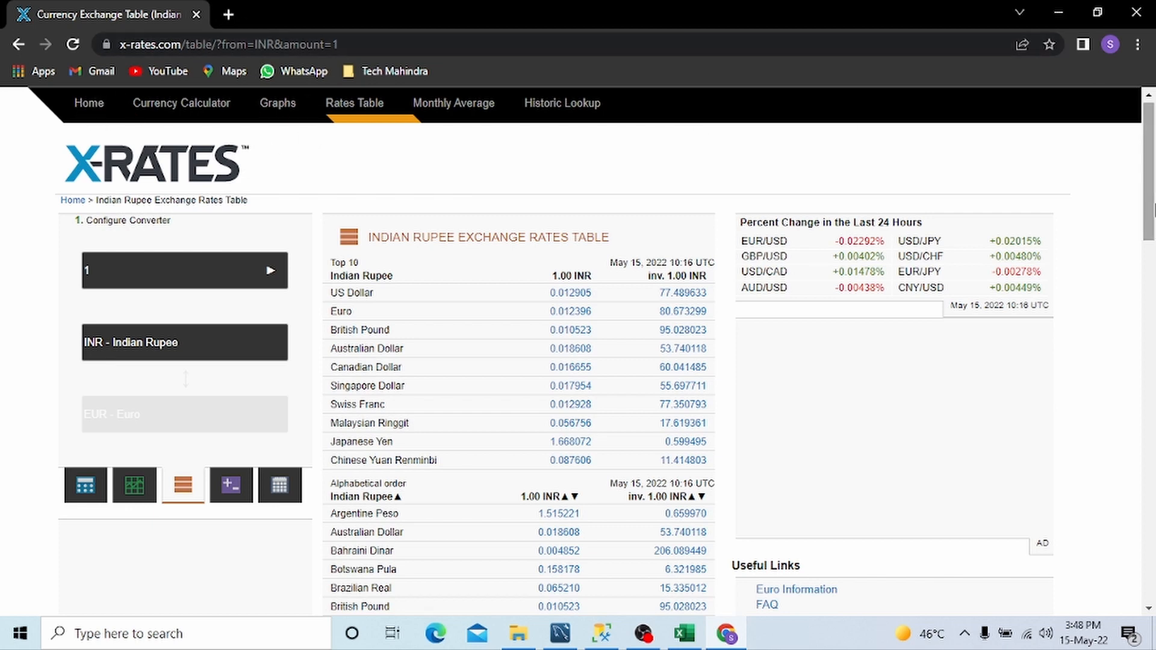
left_click_drag(1154, 137, 1154, 136)
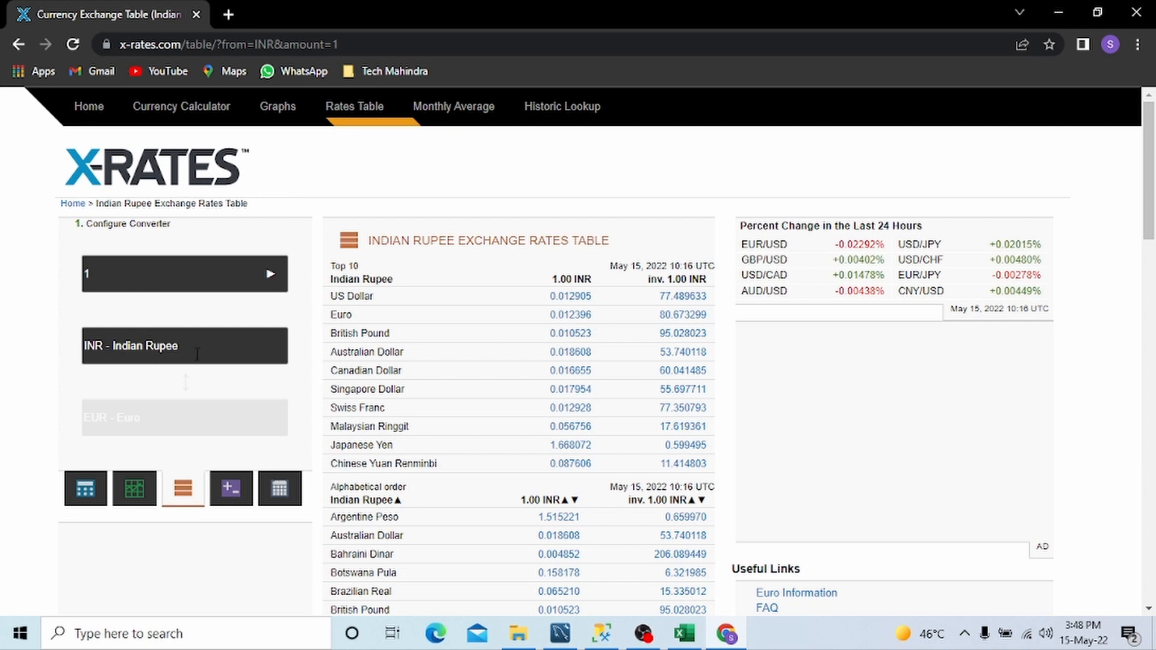
left_click_drag(197, 354, 77, 347)
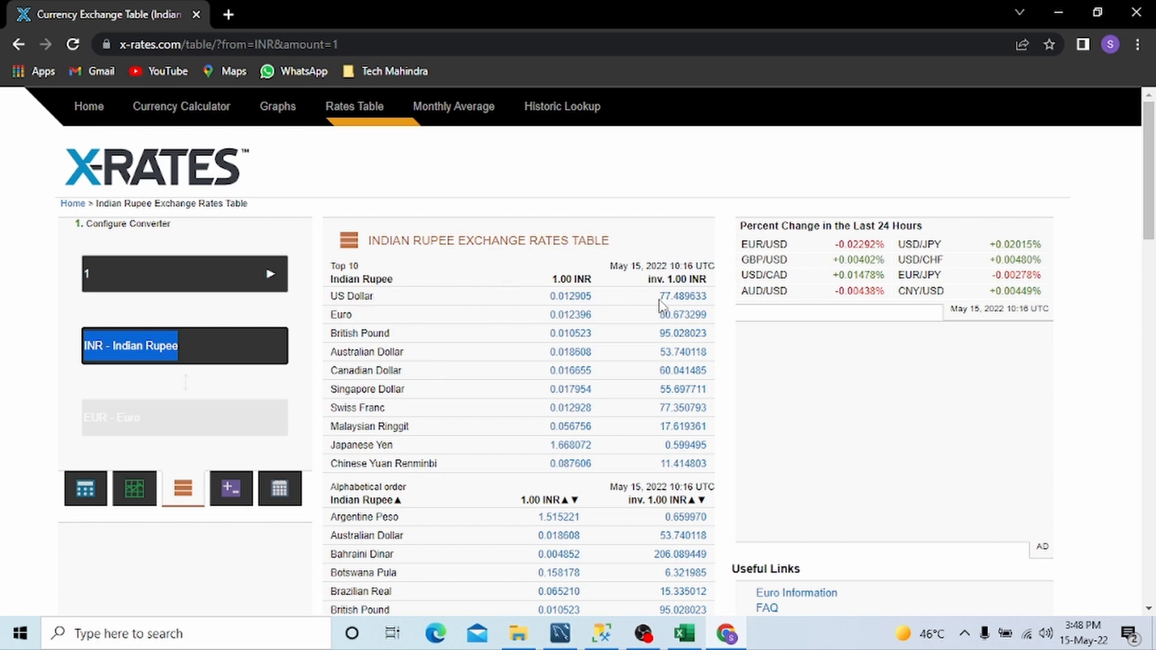
left_click_drag(659, 298, 709, 304)
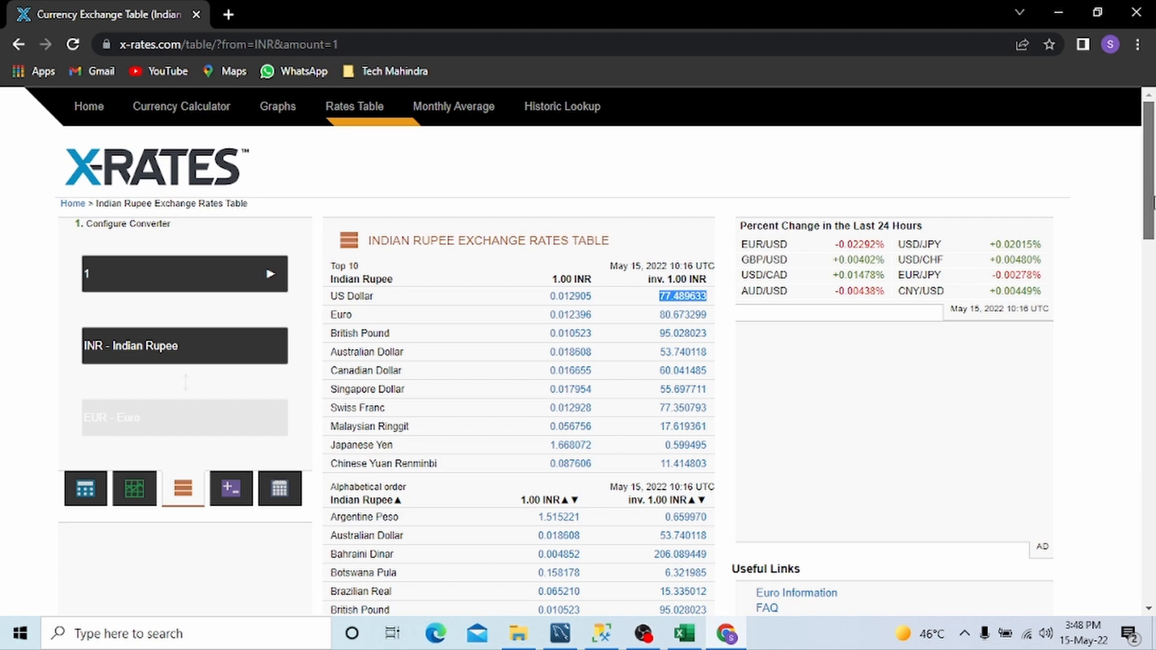
scroll(411, 223, "down", 1)
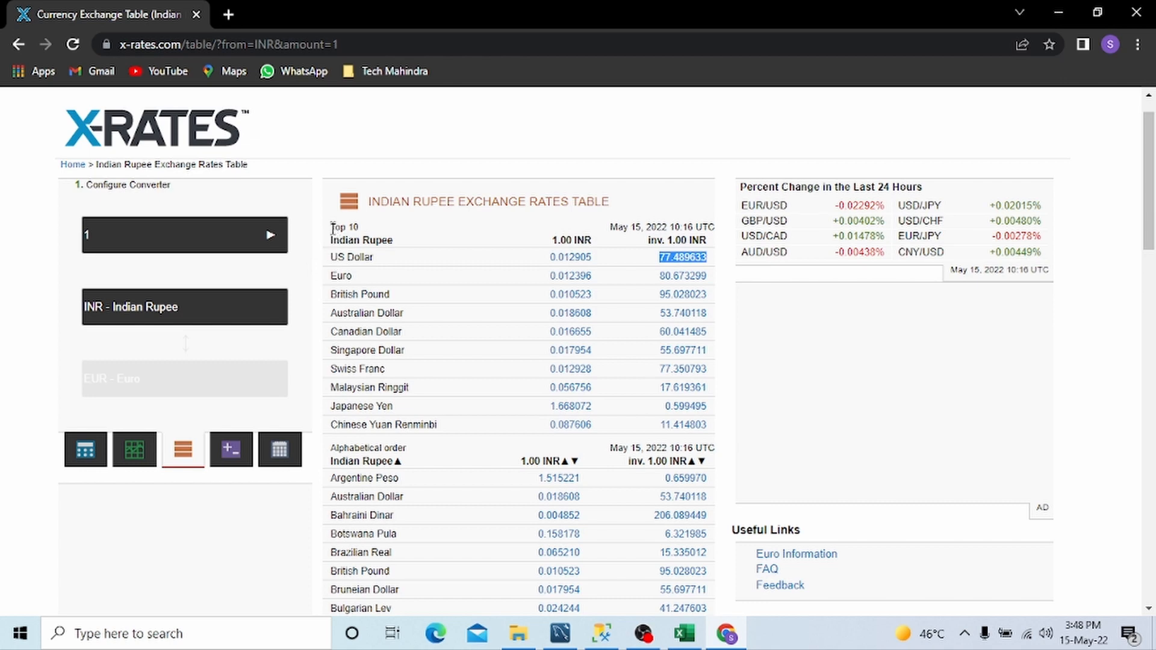
left_click_drag(332, 229, 693, 425)
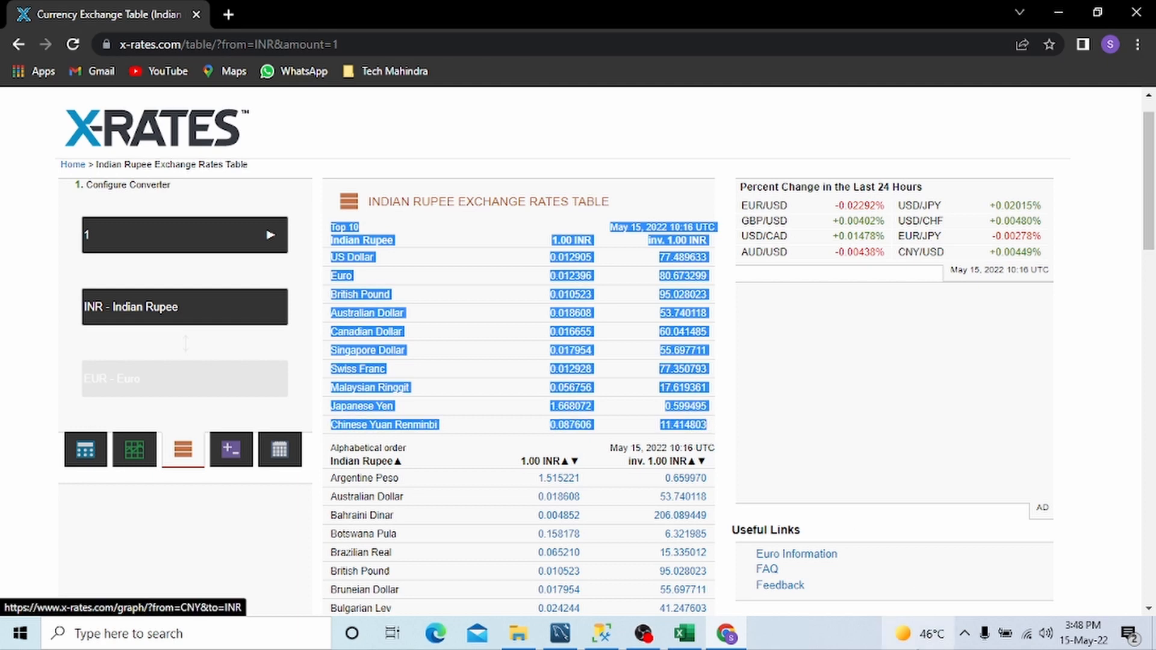
left_click(684, 634)
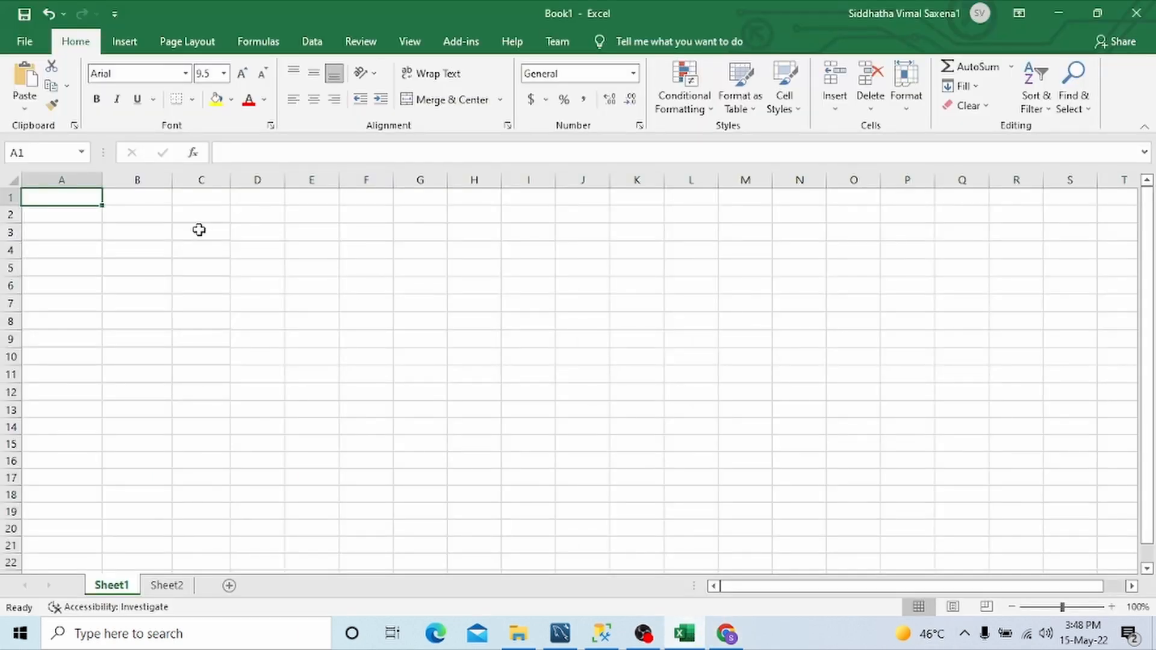
key("ctrl+v")
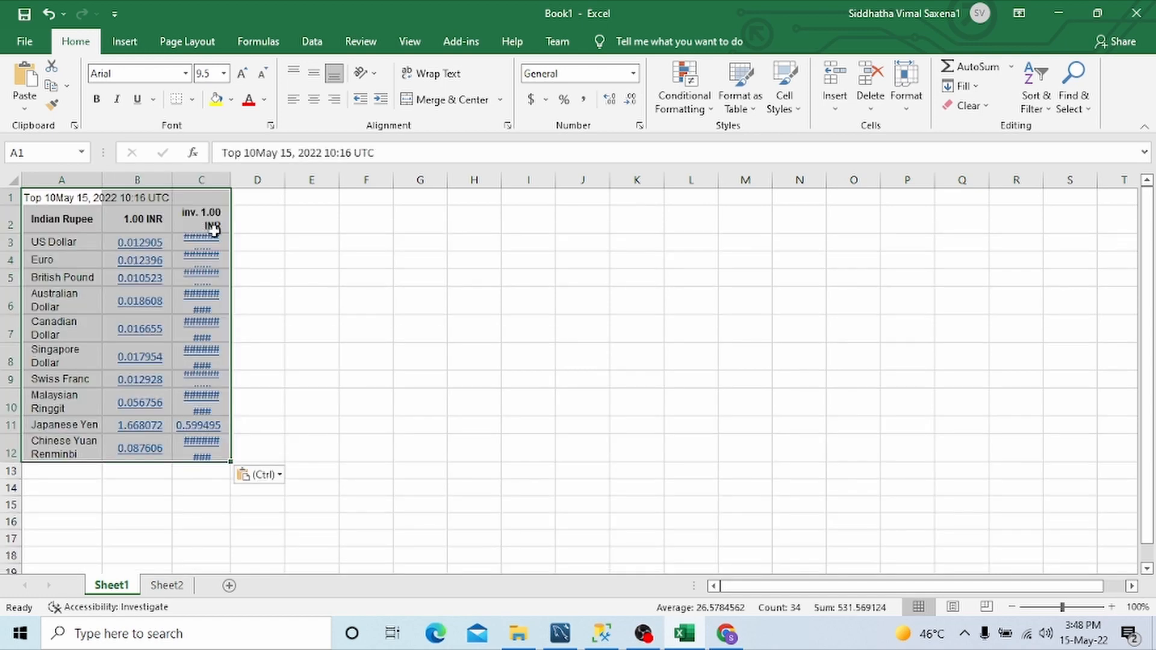
Step: Autofit the widths of columns A, B and C to the pasted exchange rates
left_click(331, 265)
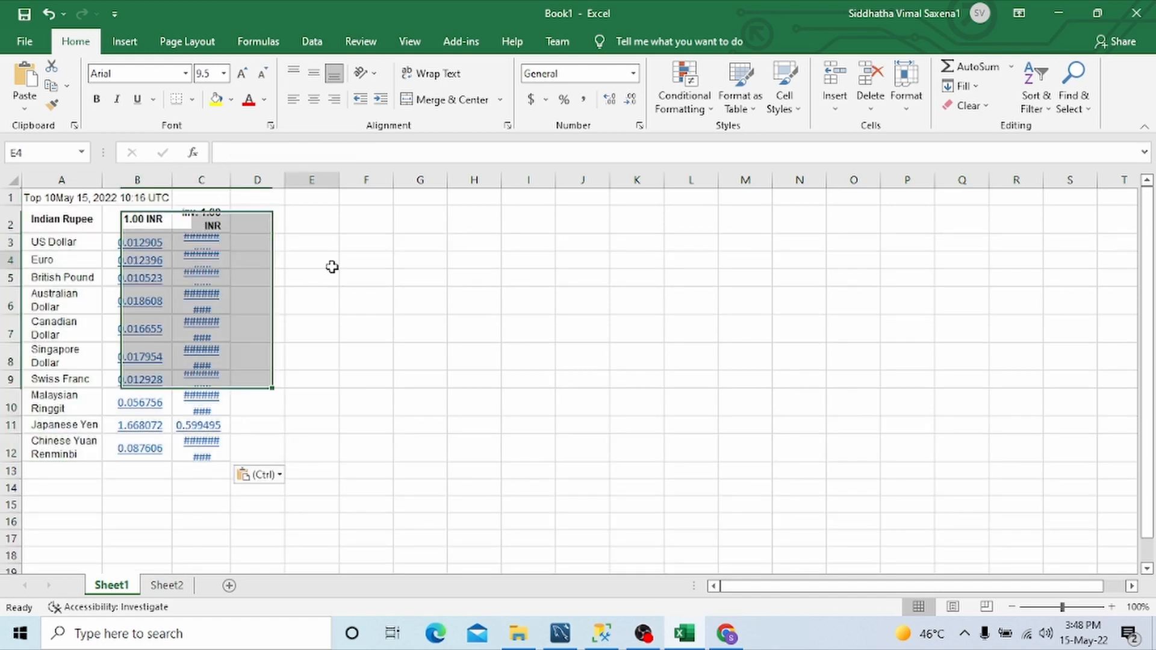
double_click(231, 179)
double_click(173, 179)
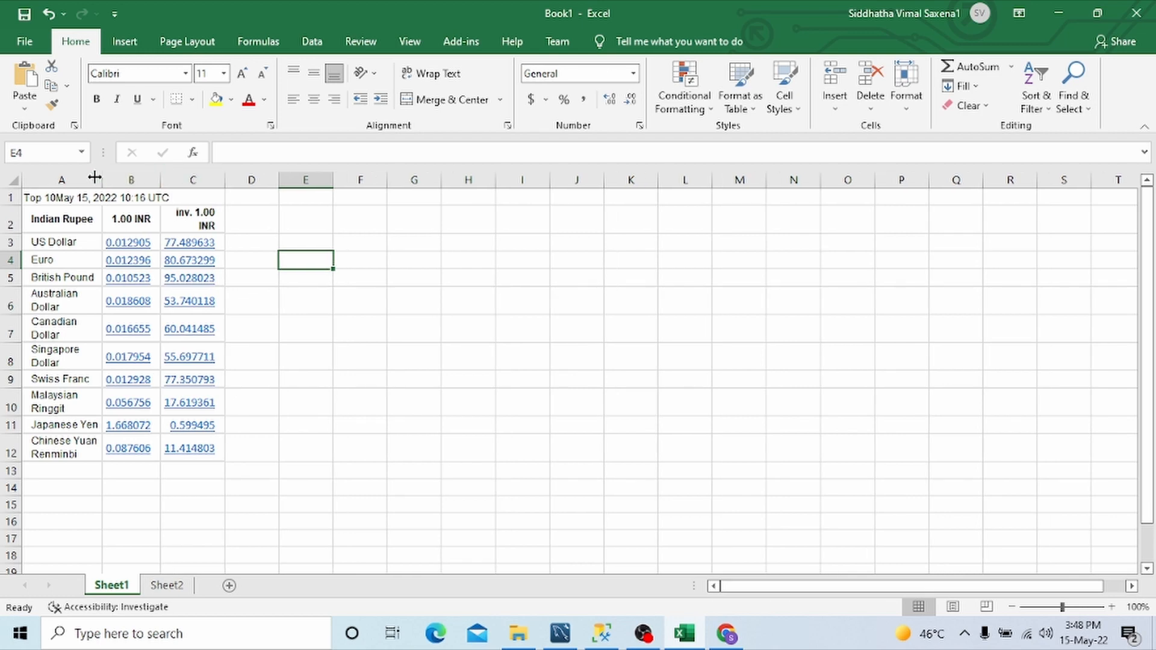
double_click(102, 179)
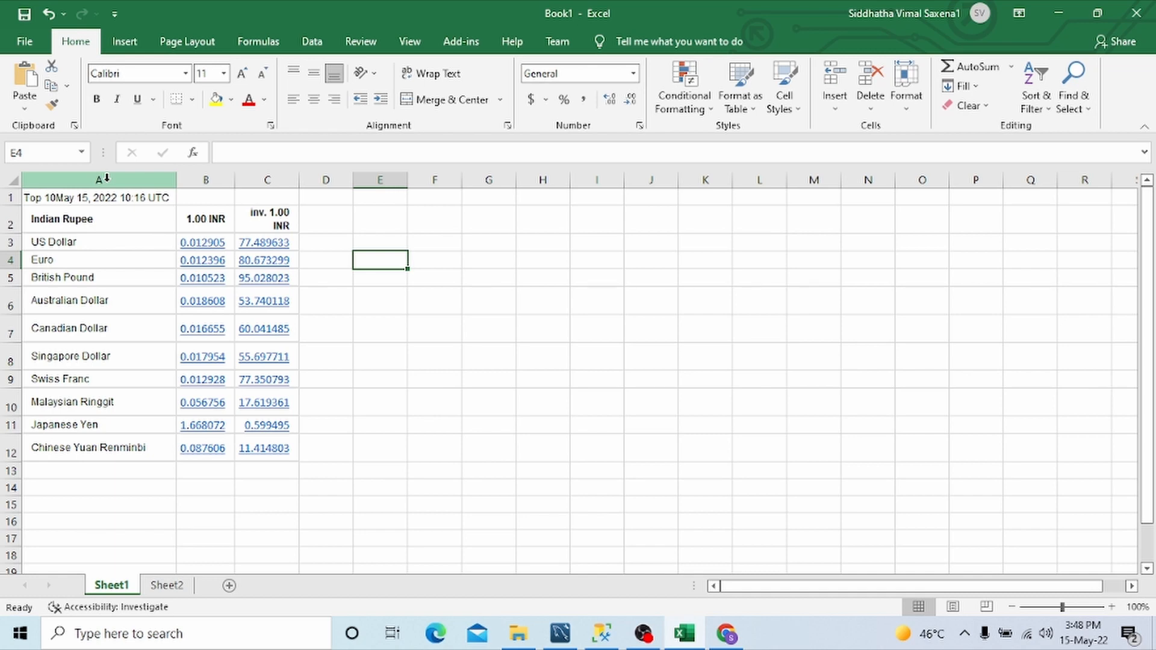
left_click(310, 244)
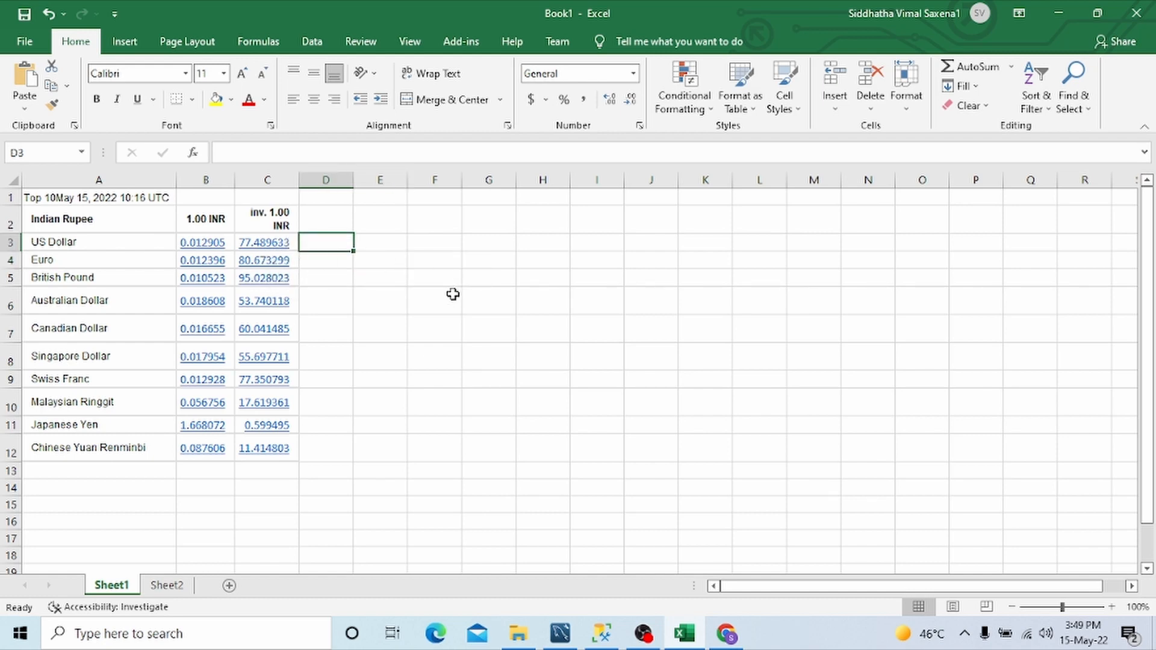
key("Left")
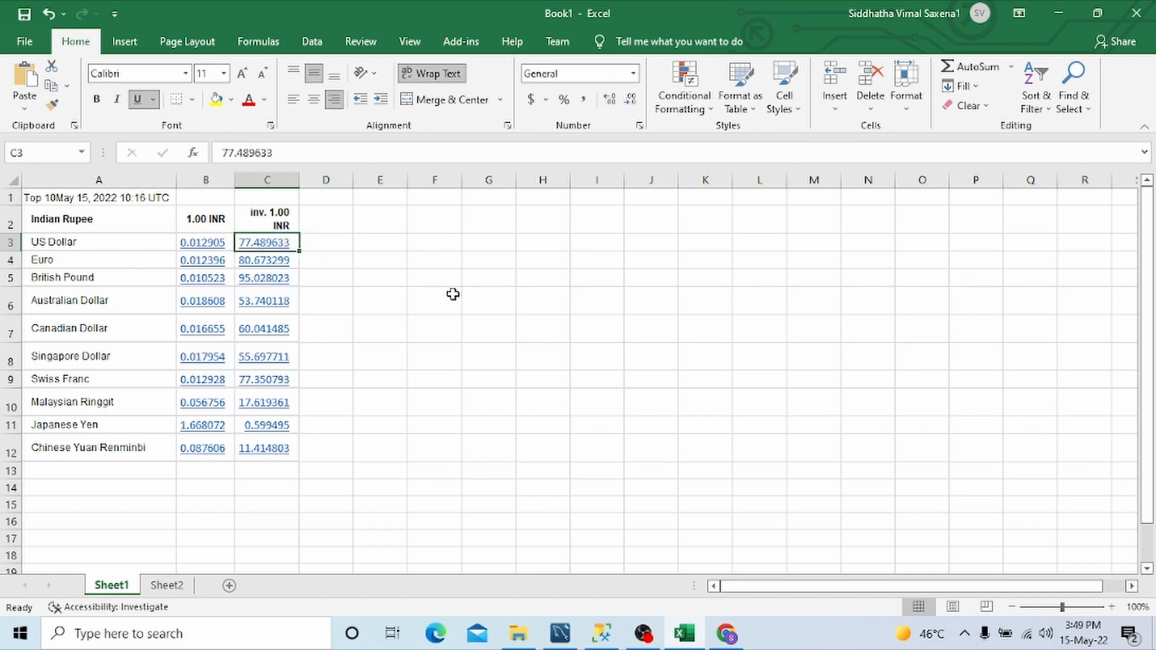
key("Right")
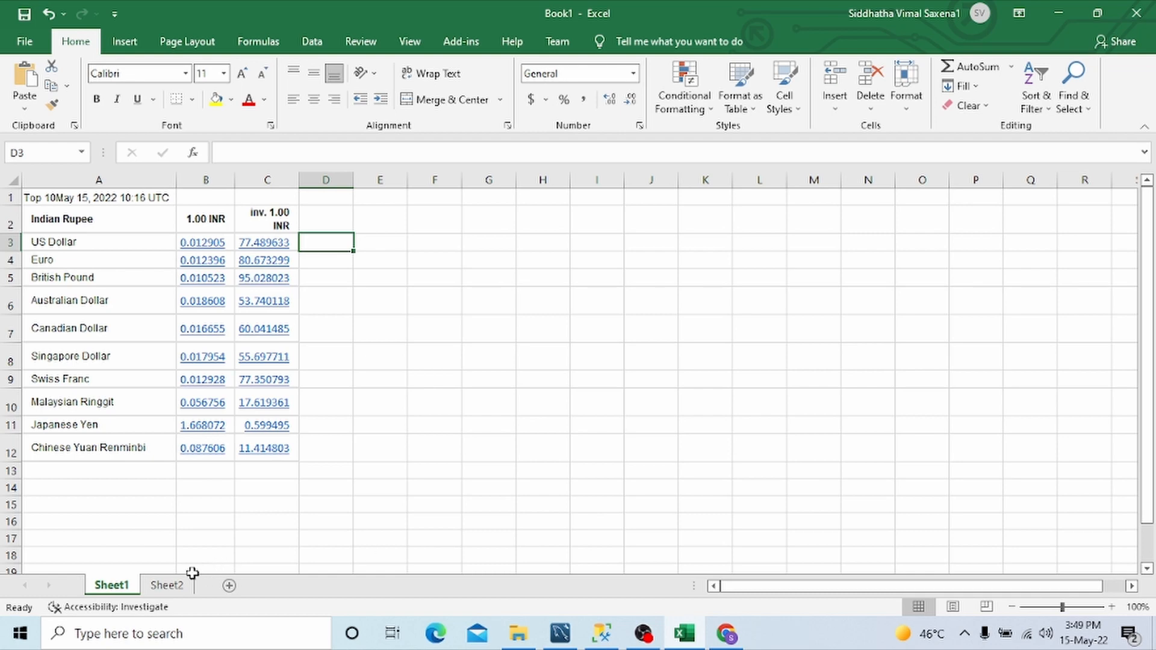
Step: Activate Sheet2, then switch to Chrome and copy the address of the Indian Rupee exchange rates page
left_click(179, 587)
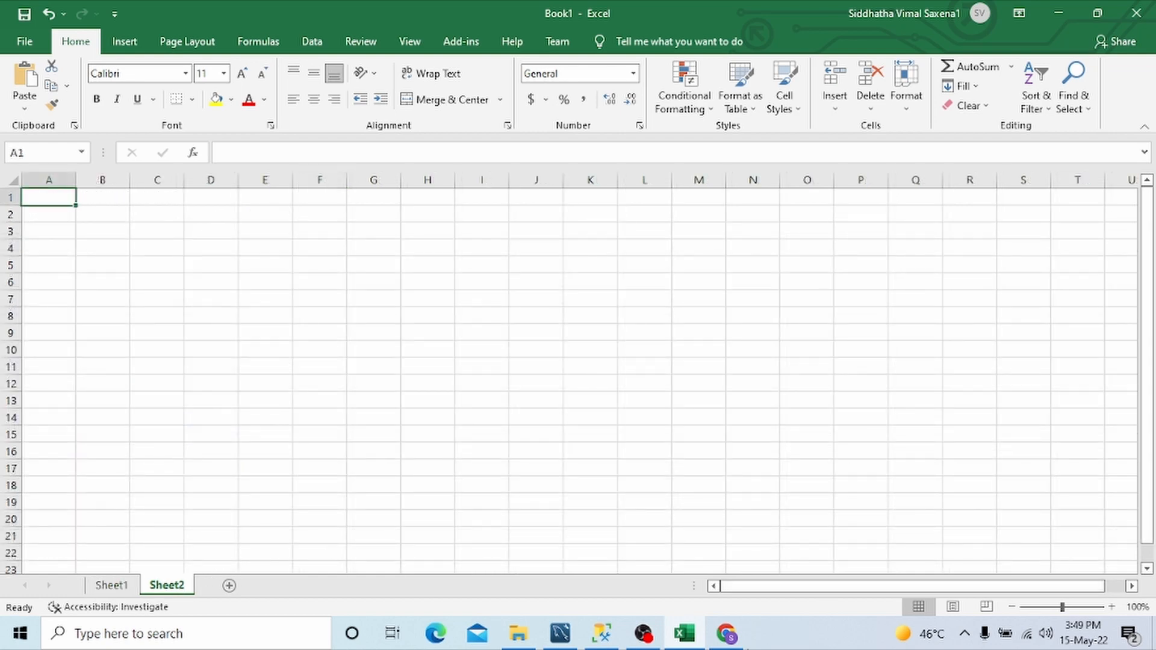
left_click(726, 633)
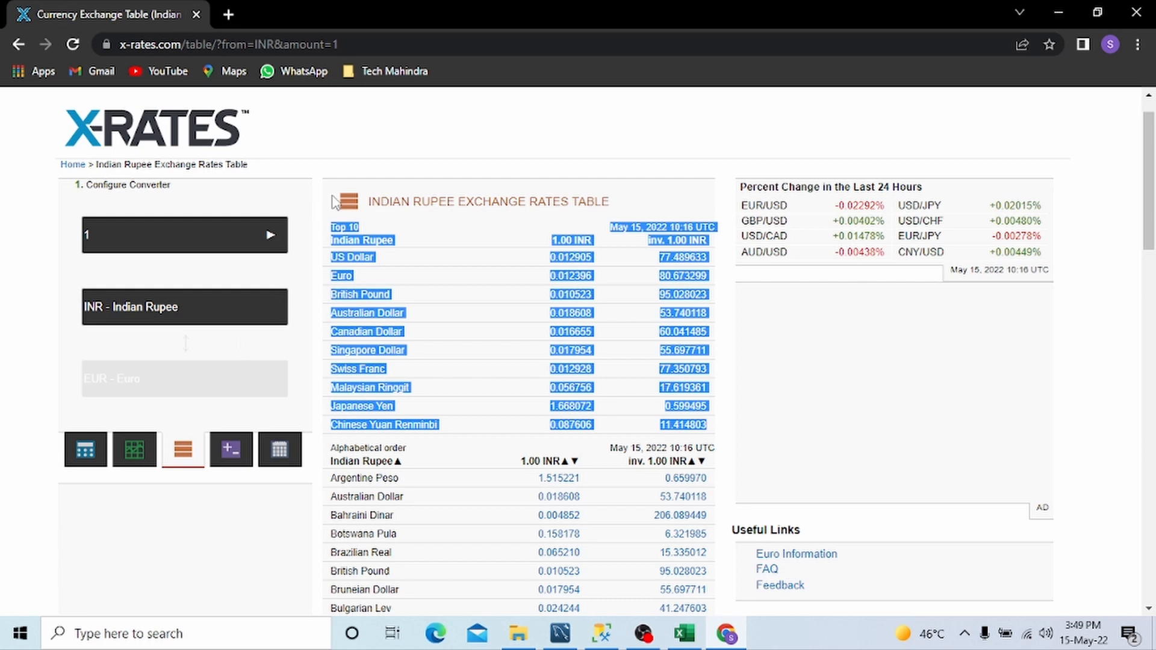
left_click(413, 135)
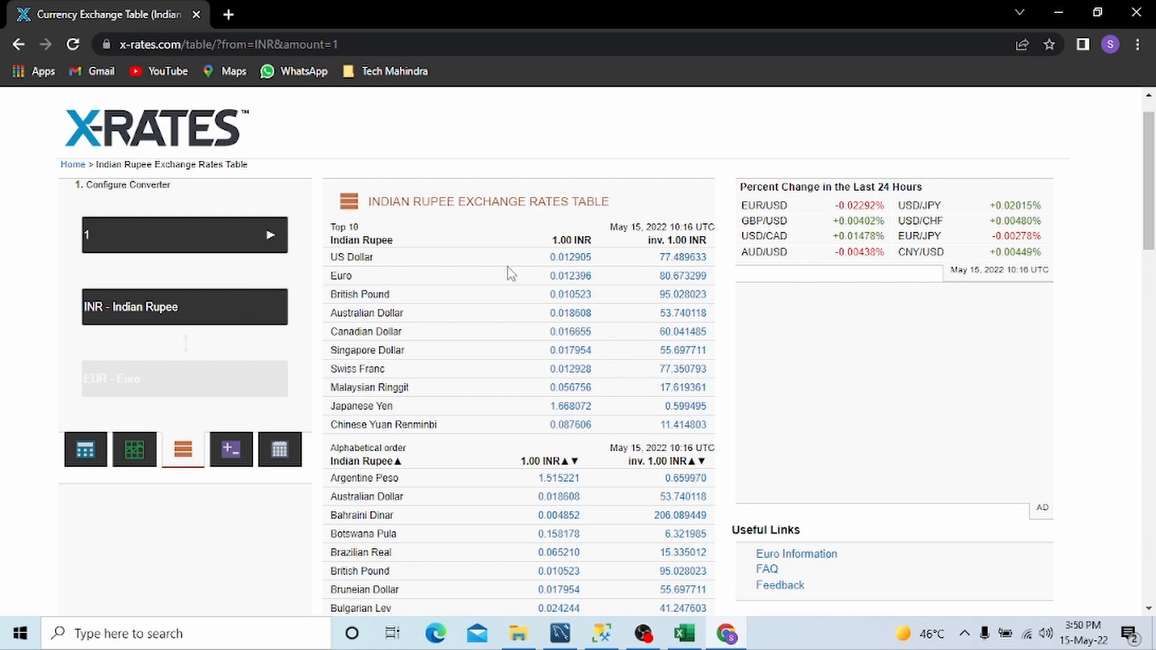
left_click(415, 45)
key("ctrl+c")
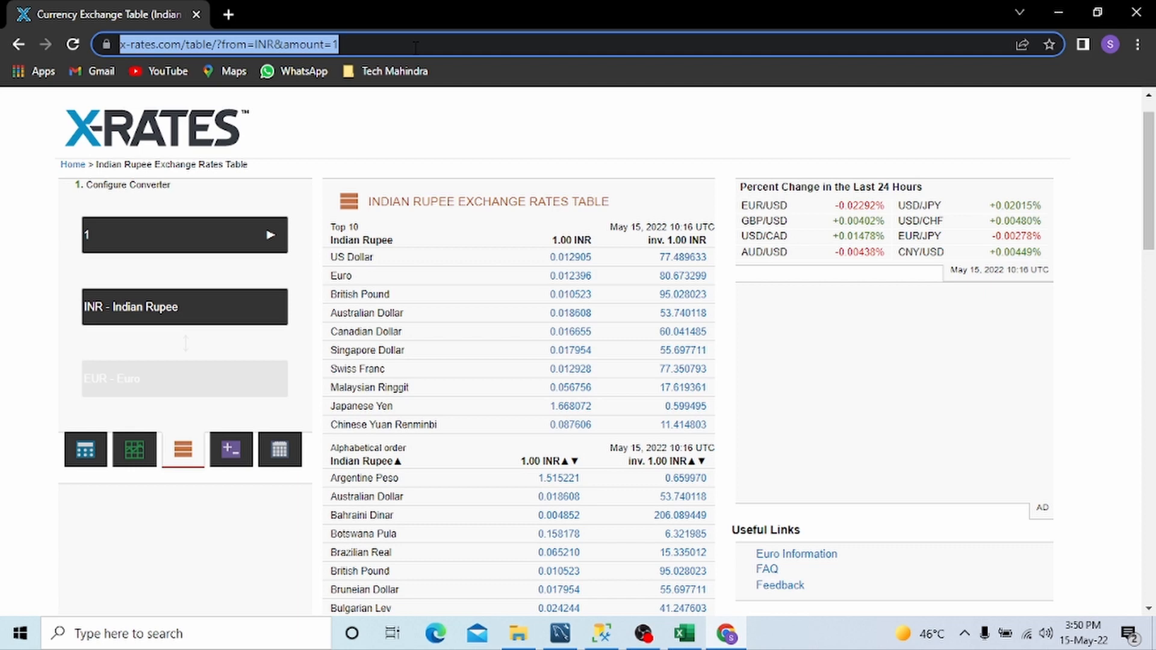
left_click(686, 635)
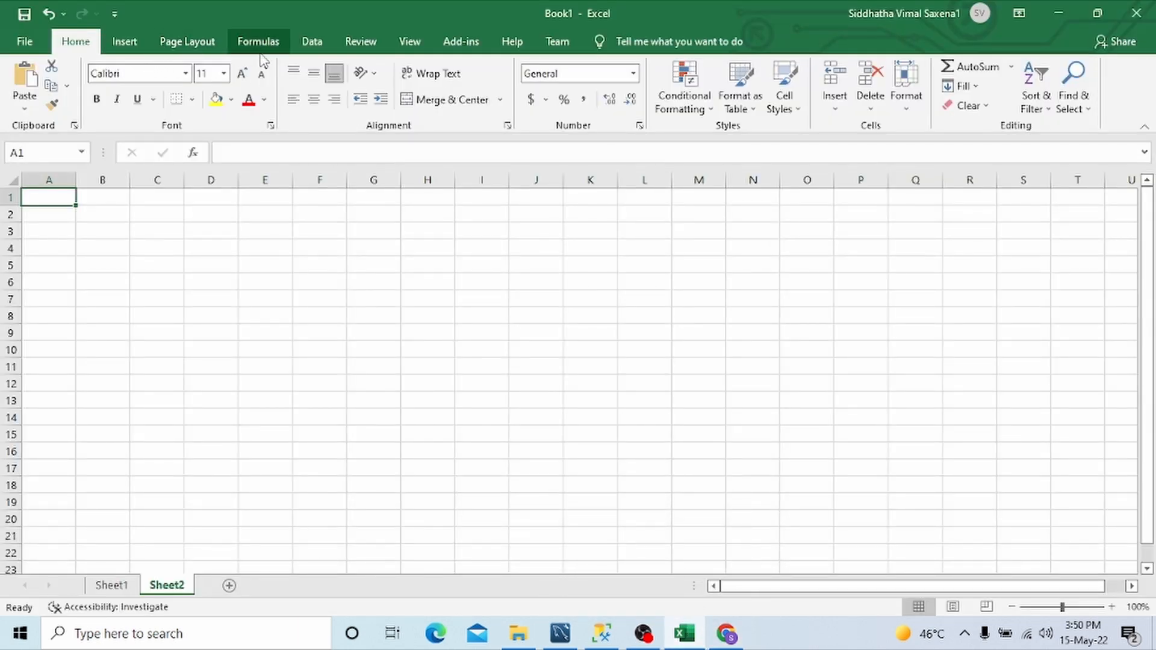
left_click(312, 43)
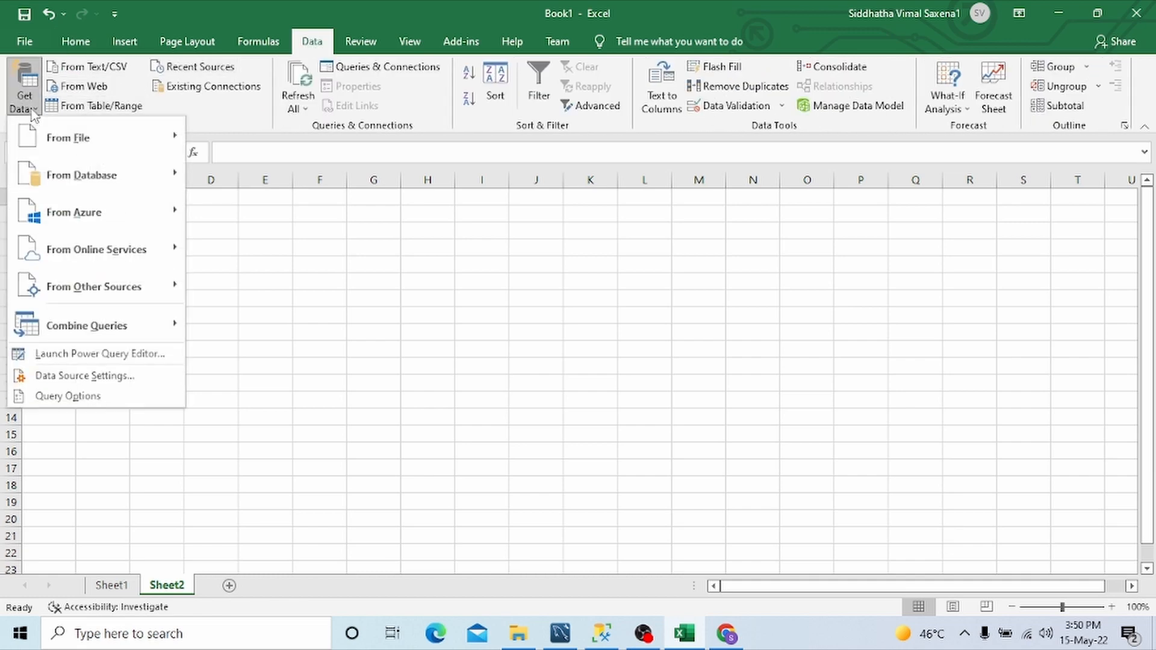
mouse_move(132, 290)
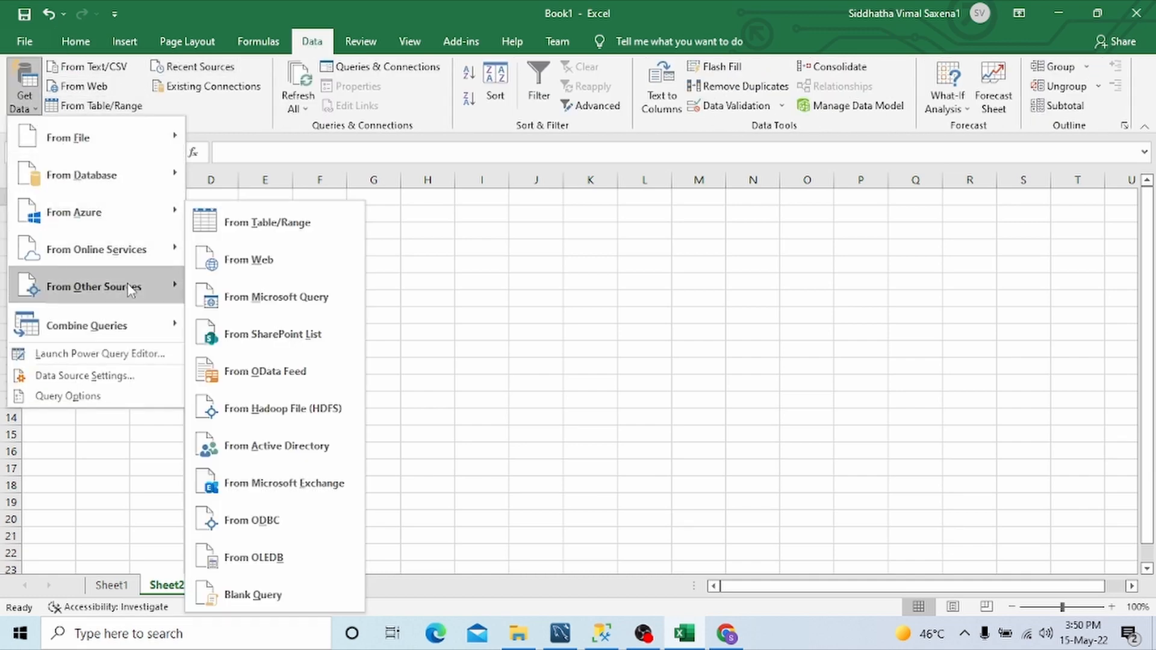
left_click(269, 264)
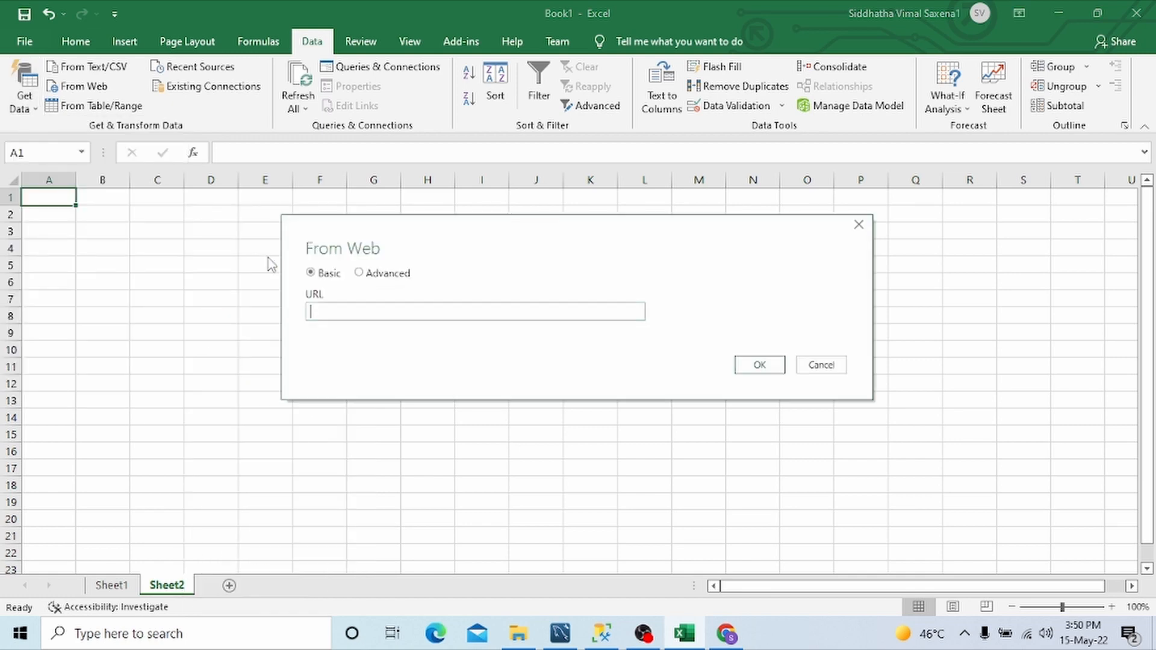
key("ctrl+v")
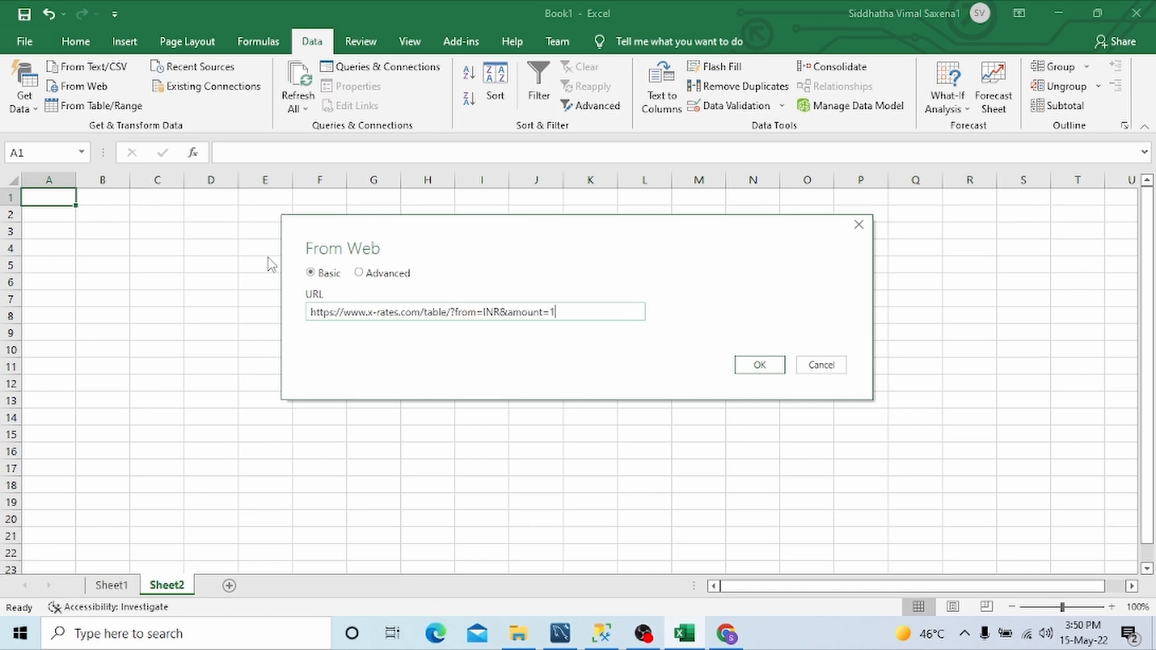
key("Return")
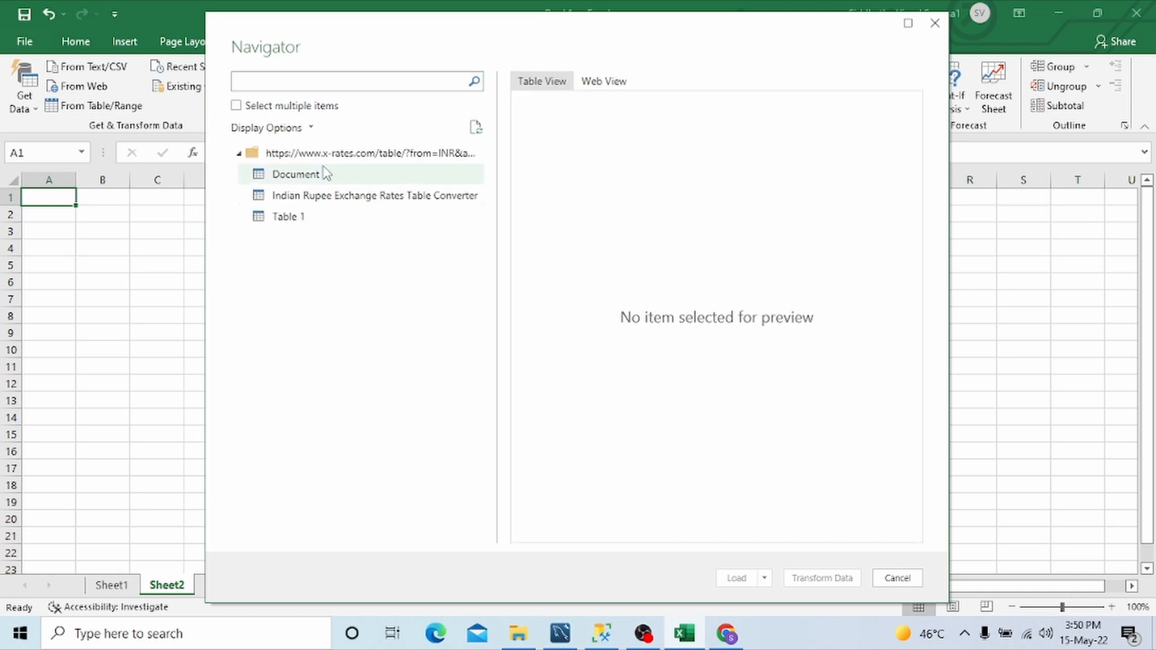
Step: Preview the tables found on the page and load Indian Rupee Exchange Rates Table Converter into the workbook
left_click(320, 174)
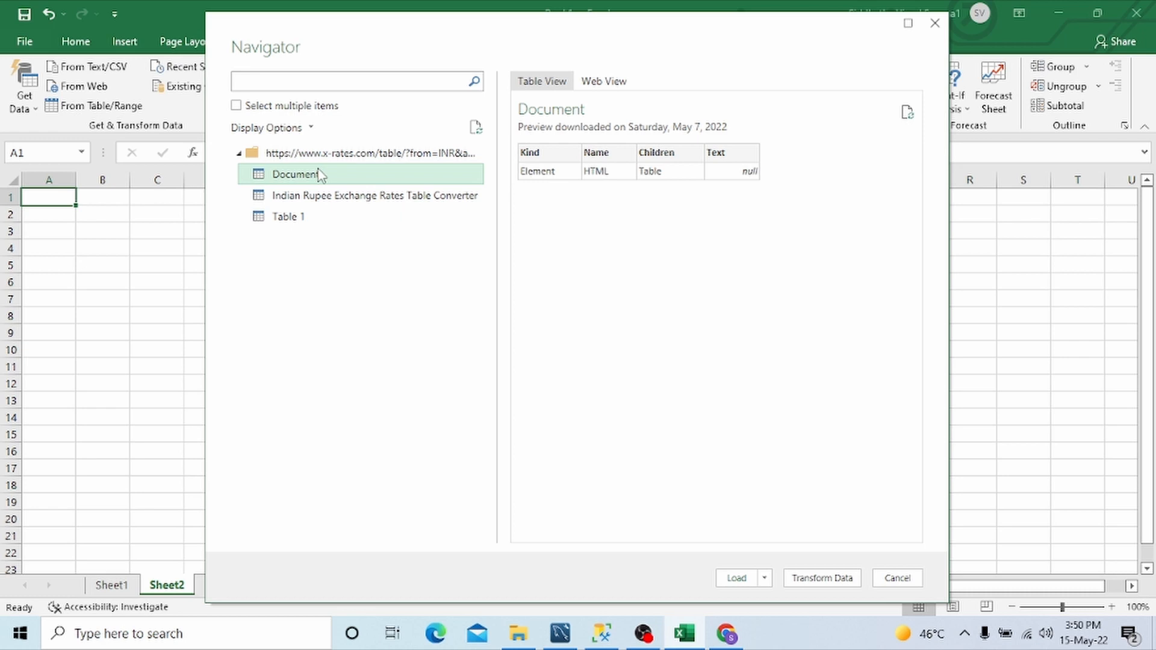
left_click(322, 200)
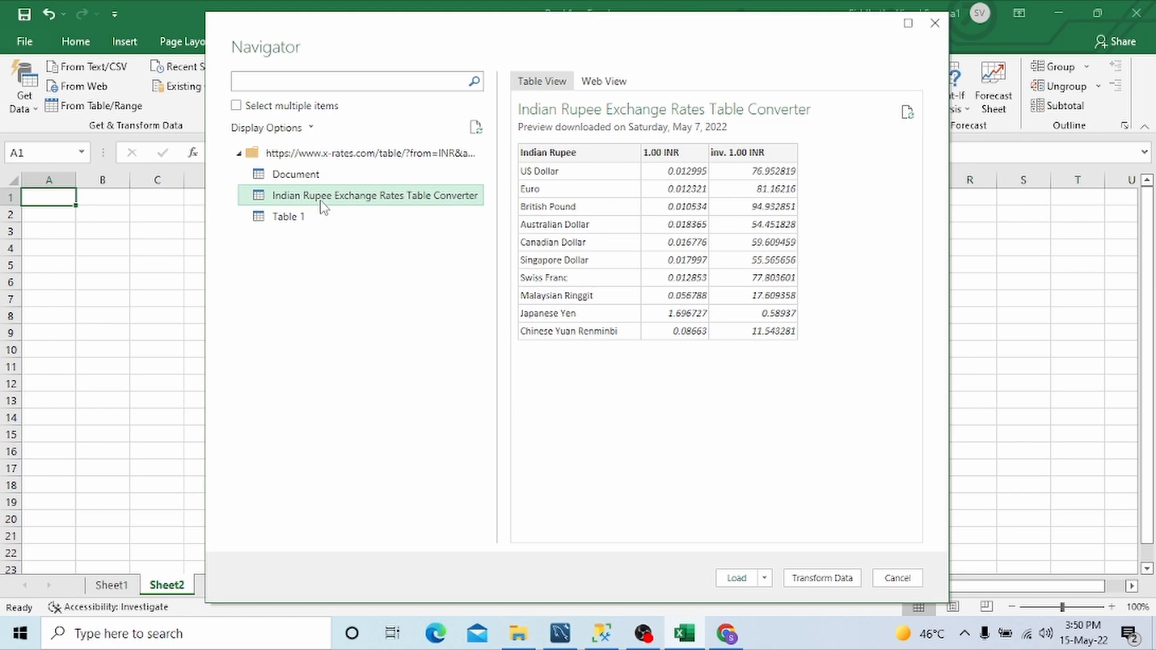
left_click(304, 217)
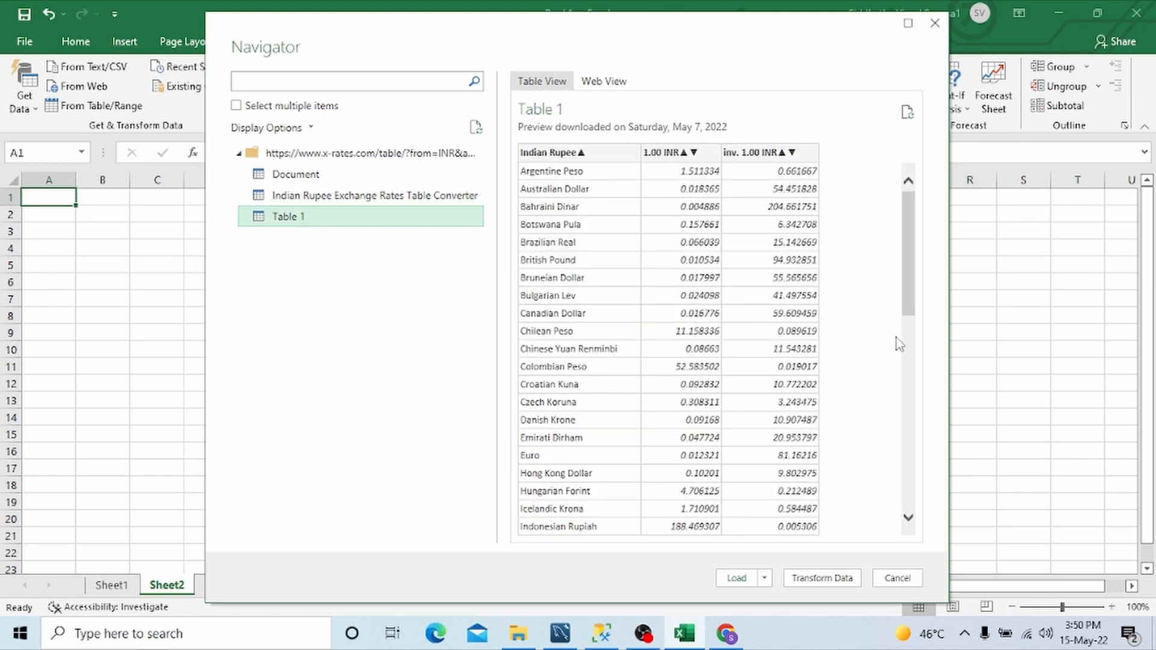
left_click_drag(902, 206, 943, 141)
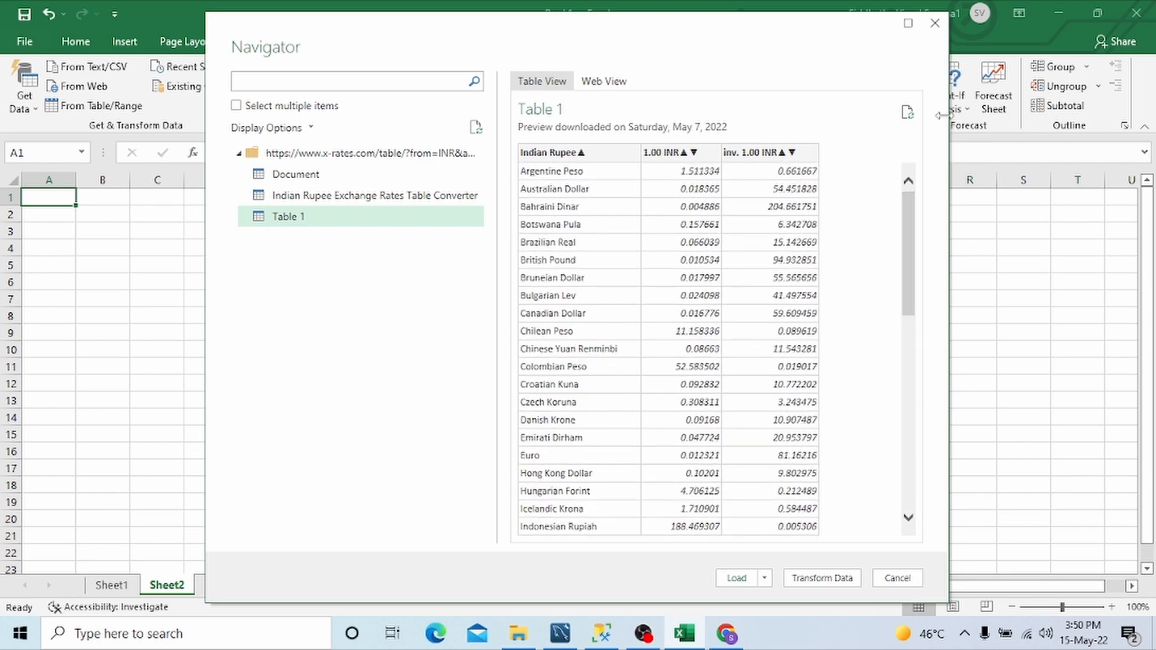
left_click(402, 197)
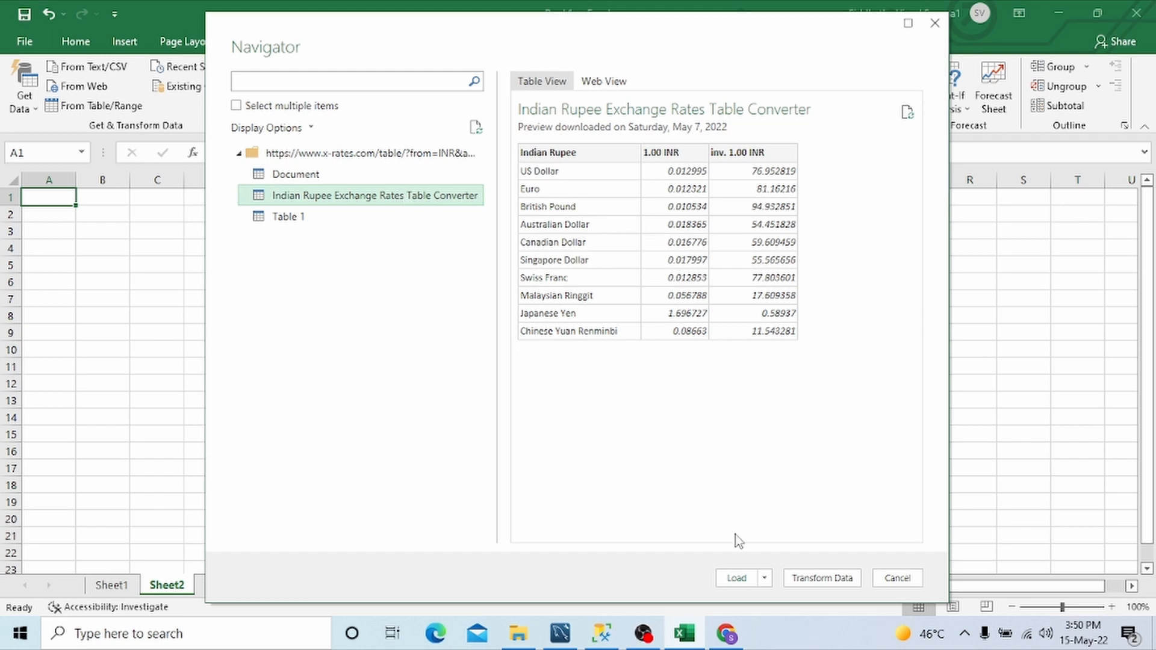
left_click(737, 578)
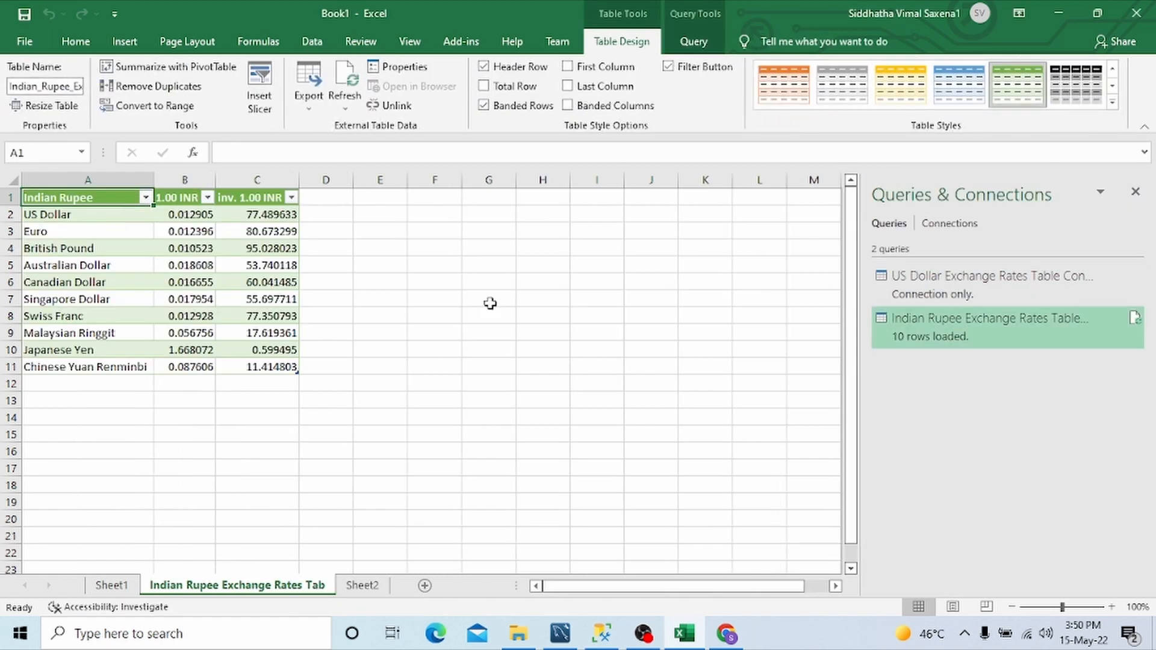
left_click(326, 232)
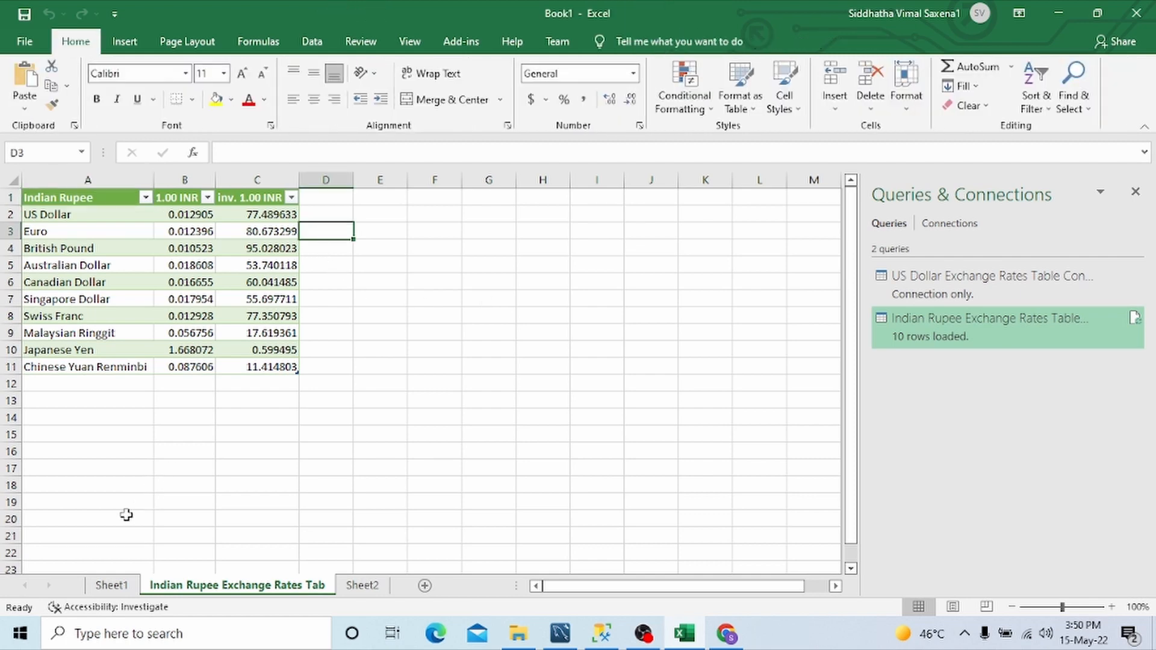
Step: Follow the US Dollar inverse rate hyperlink on Sheet1, then close the opened graph page in Chrome and return to Excel
left_click(114, 588)
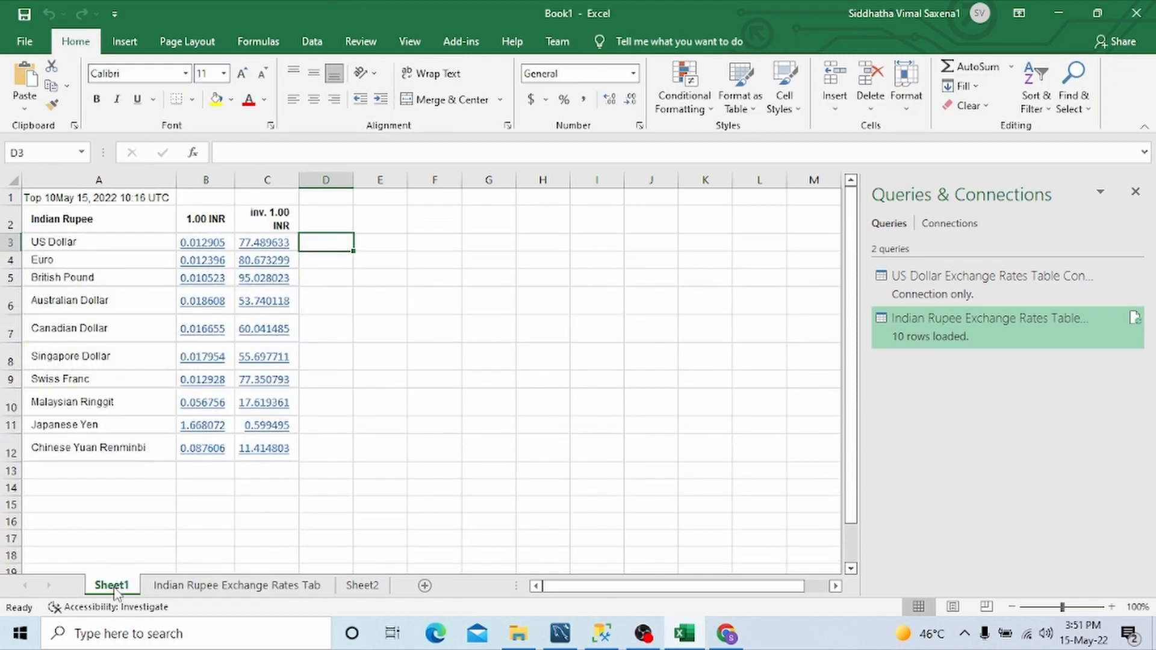
left_click(274, 247)
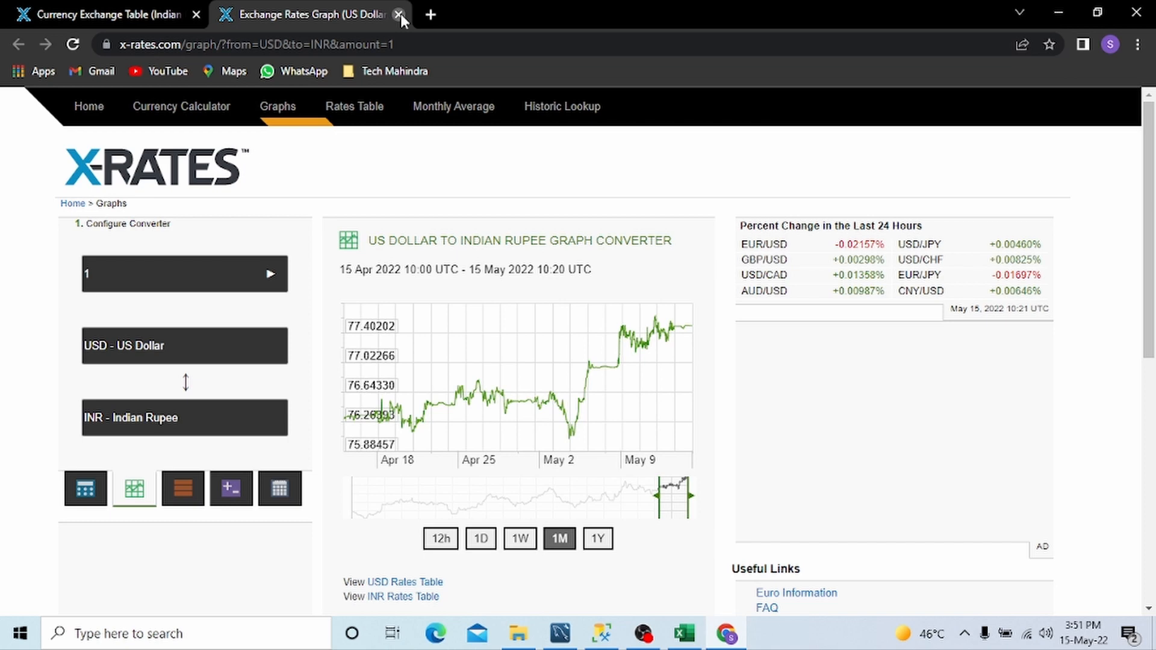
left_click(400, 13)
left_click(685, 633)
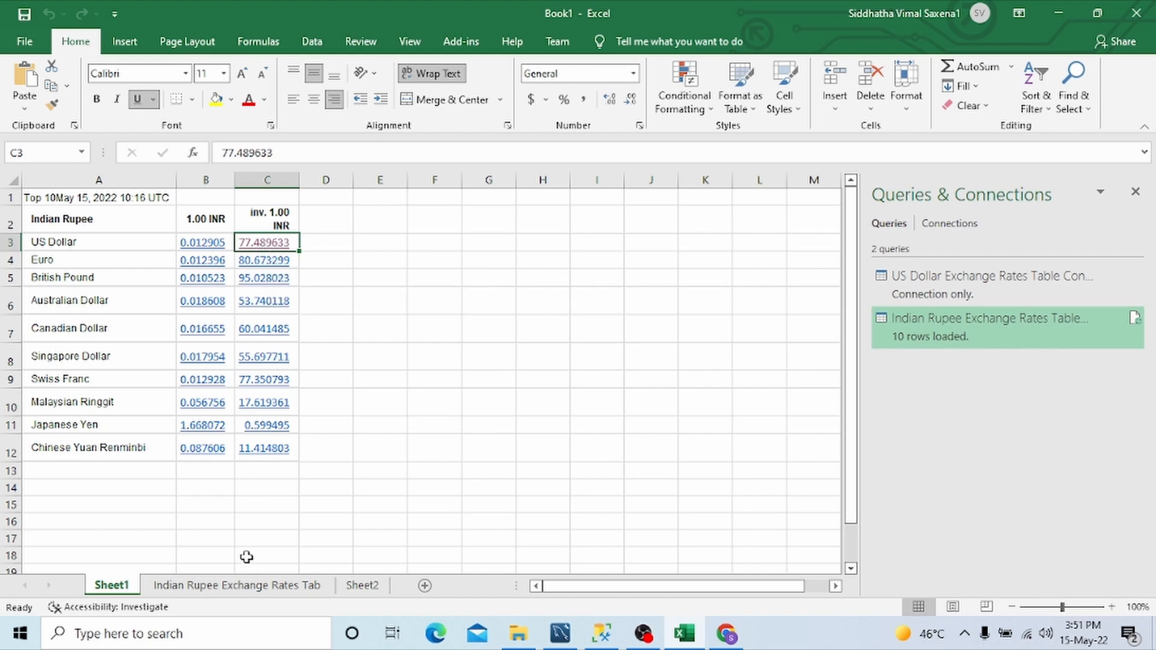
Step: Examine the US Dollar inverse rate on the imported Indian Rupee sheet, then reload the X-Rates page in Chrome and return to Excel
left_click(238, 585)
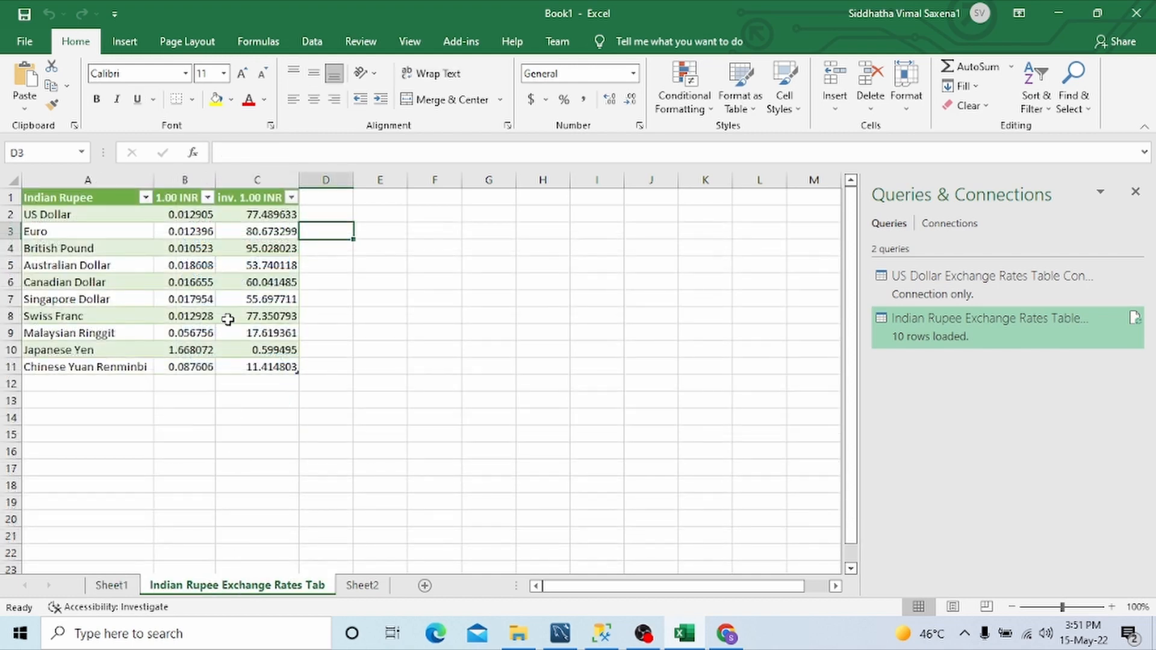
left_click(261, 215)
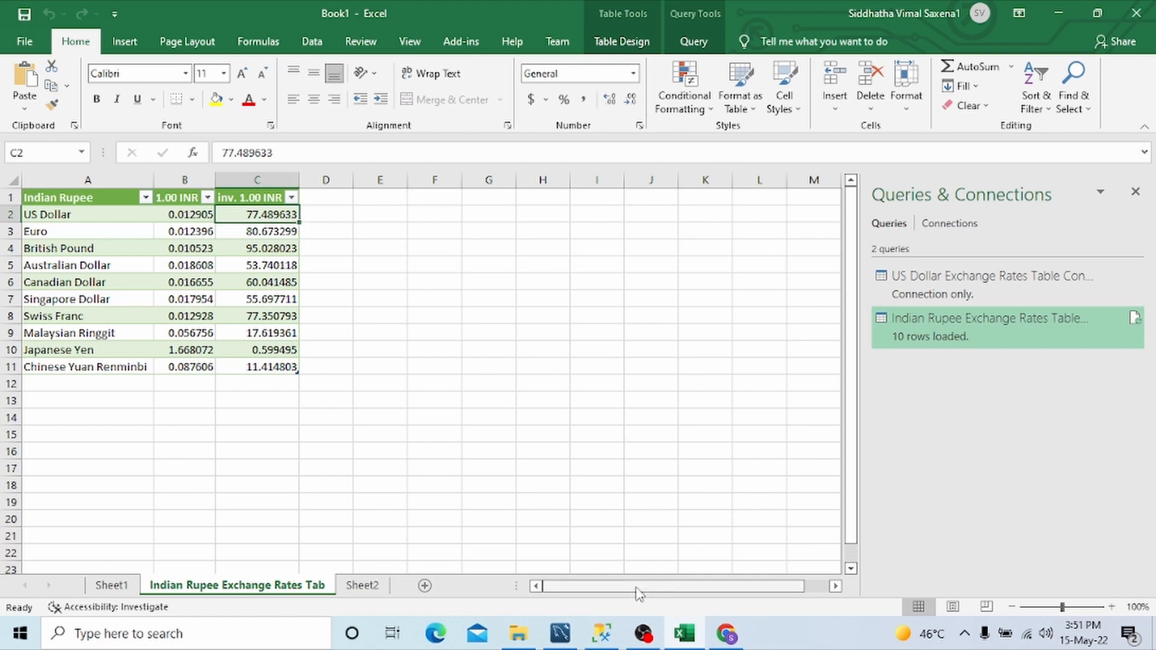
left_click(727, 633)
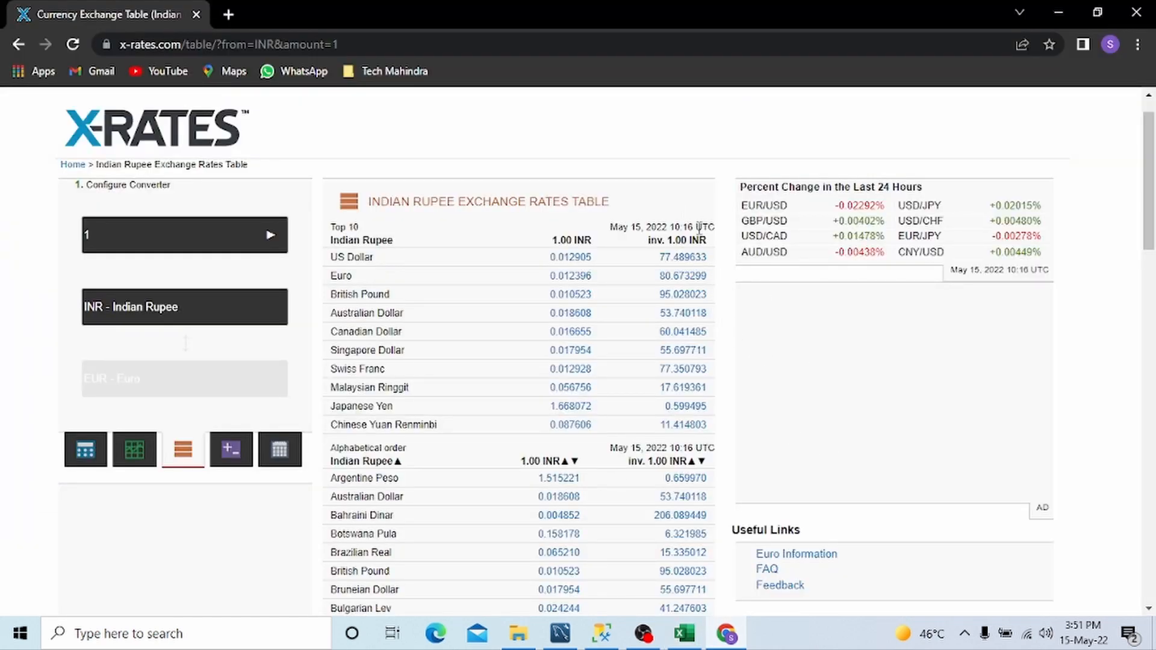
left_click(73, 44)
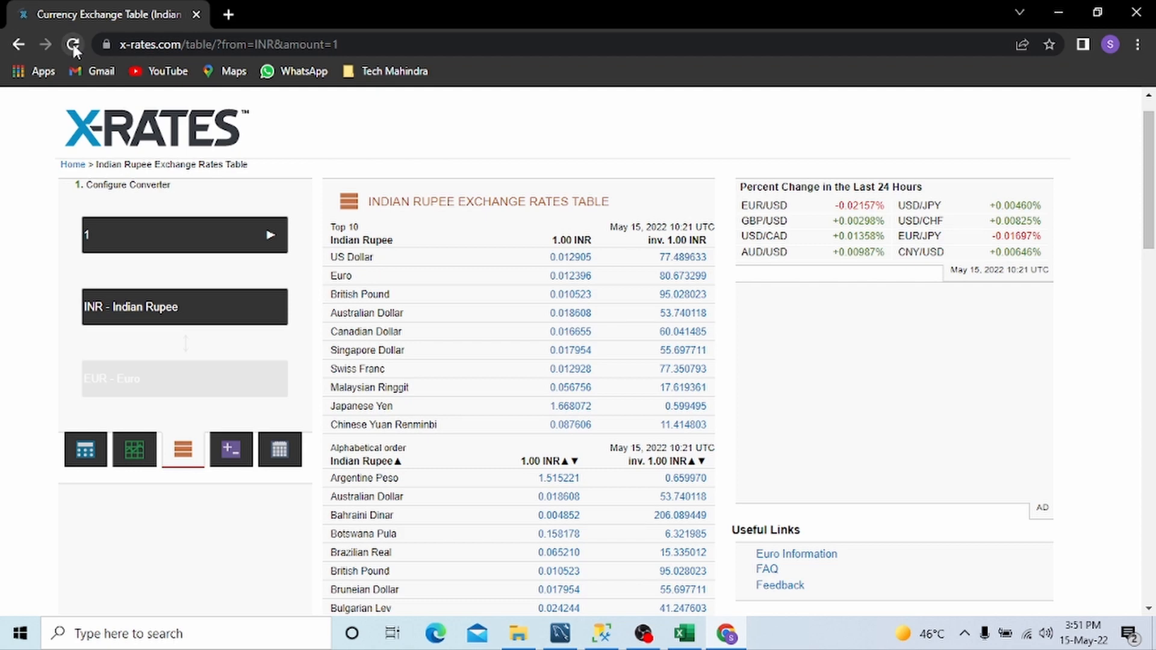
left_click(685, 635)
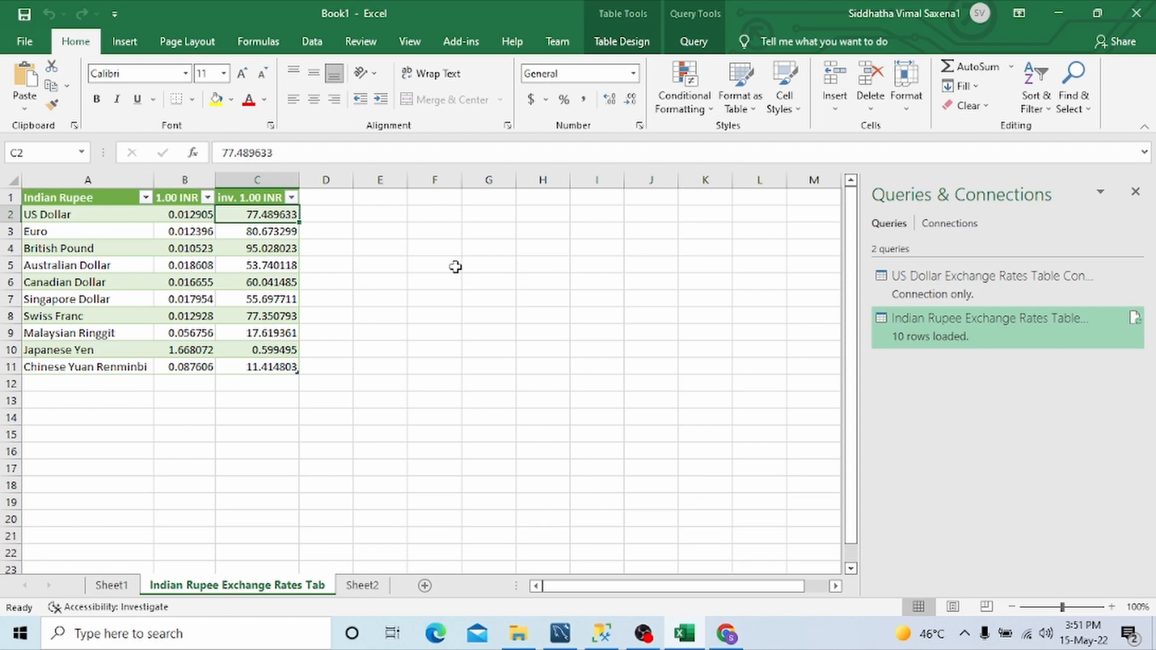
Step: Set the Indian Rupee Exchange Rates Table Converter query to refresh automatically every 1 minute
left_click(312, 41)
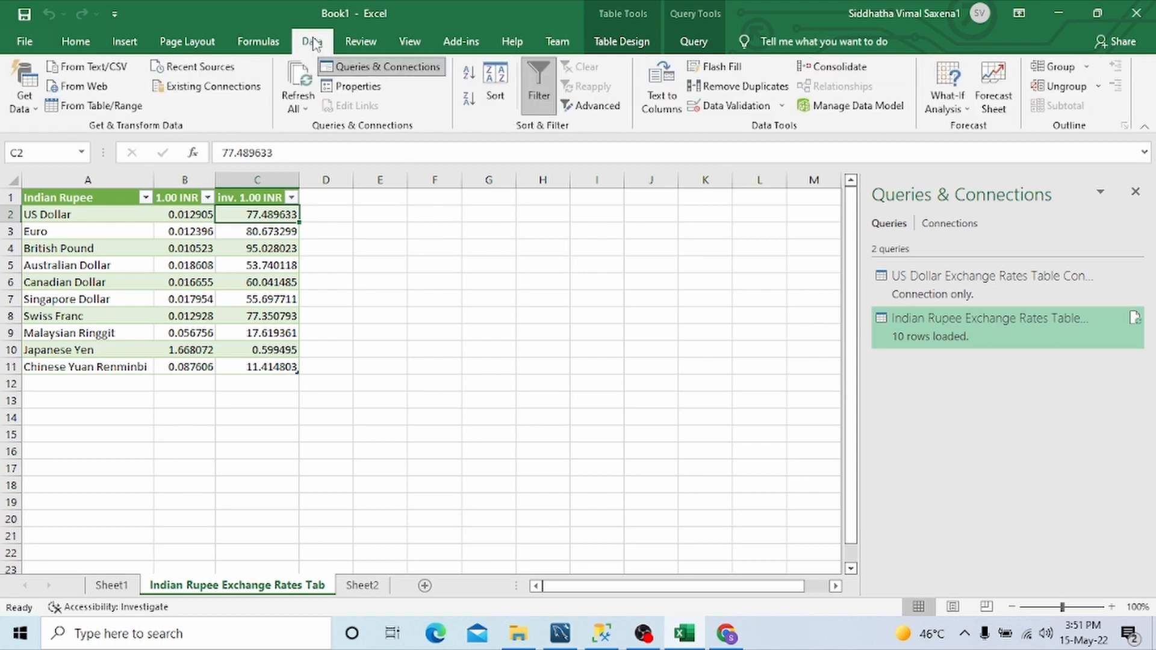
left_click(308, 111)
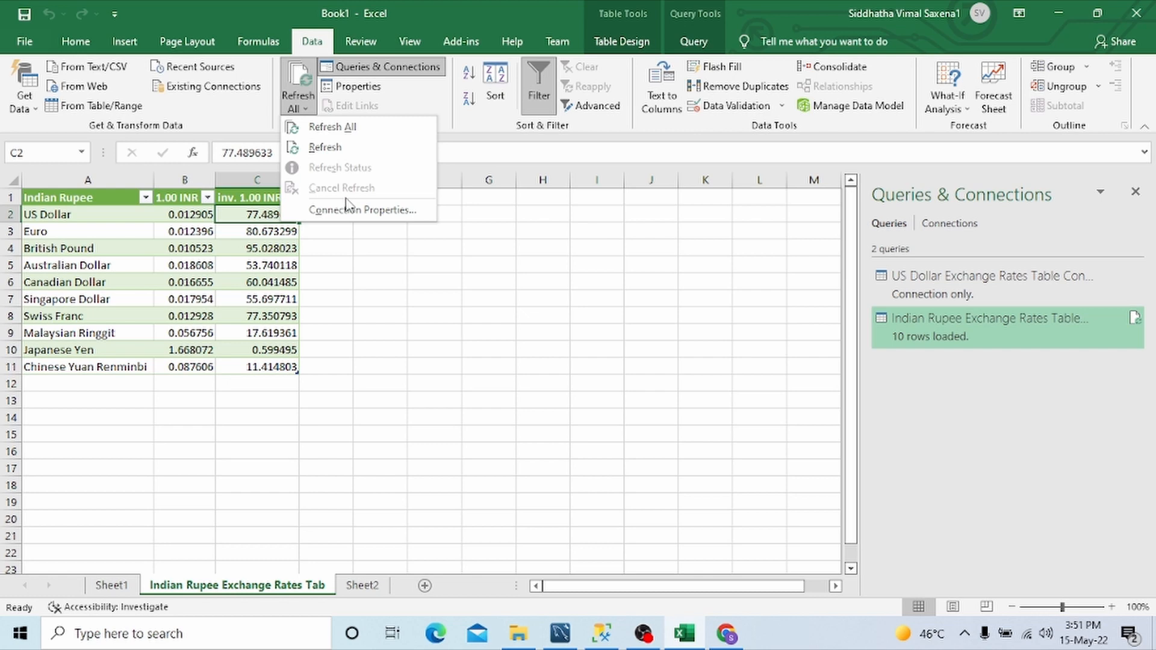
left_click(348, 210)
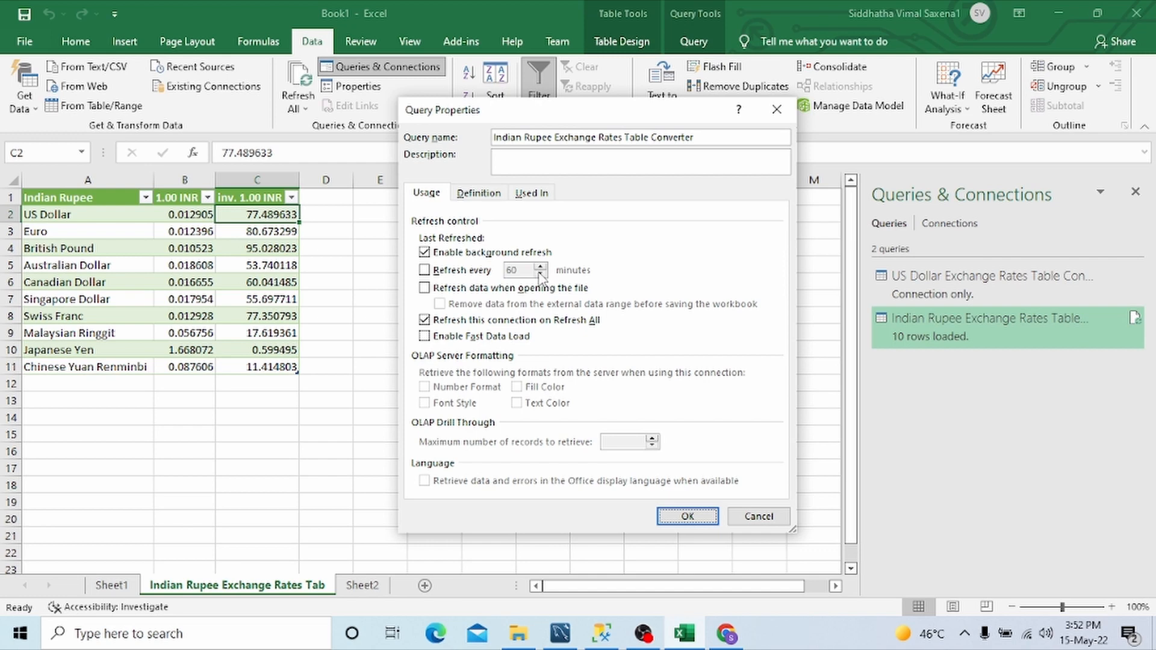
left_click(424, 271)
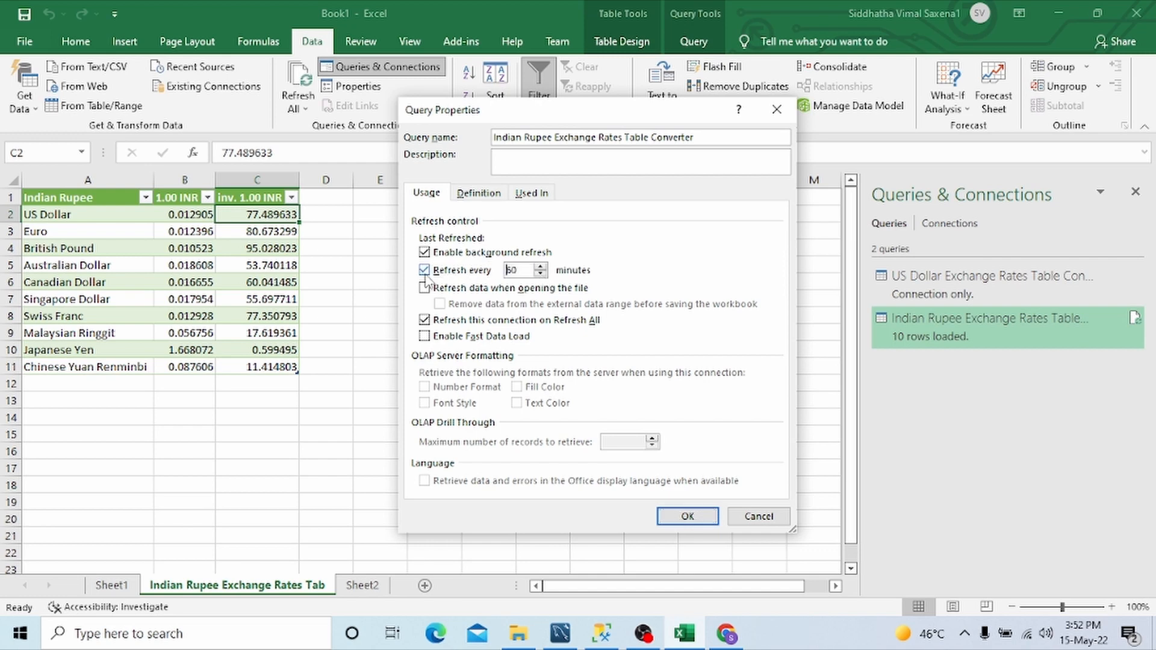
left_click(540, 274)
left_click(540, 274)
left_click(540, 274)
left_click_drag(531, 271, 440, 274)
type("1")
left_click(687, 518)
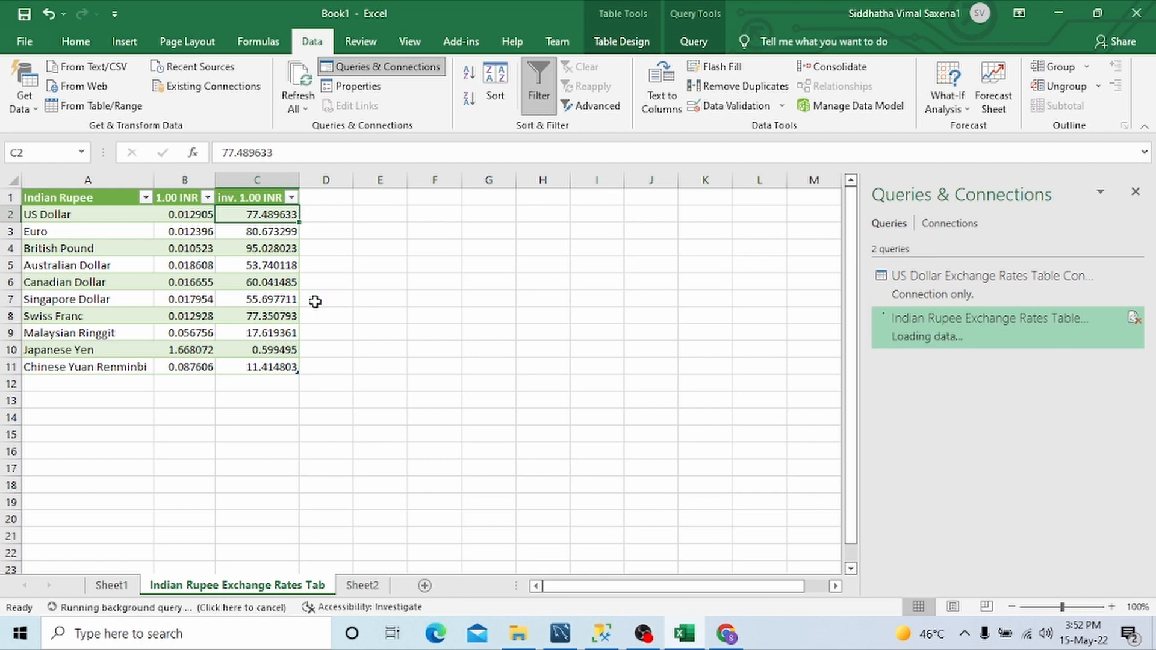
Step: Enable refreshing data when opening the file for the Indian Rupee Exchange Rates Table Converter query
left_click(308, 110)
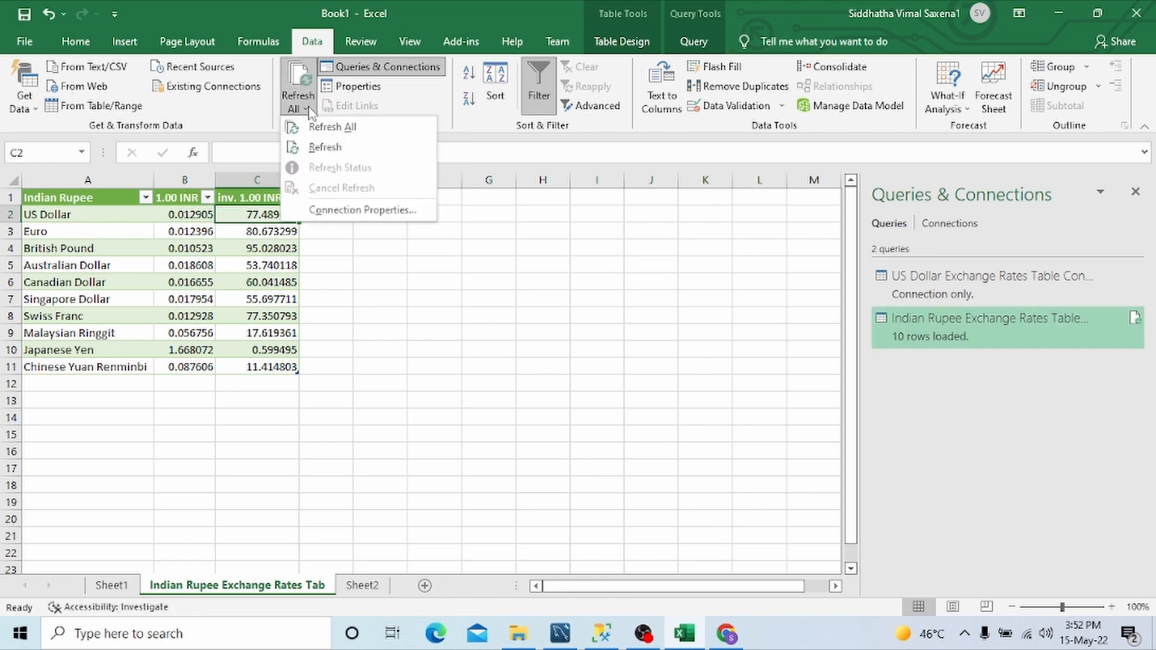
left_click(366, 210)
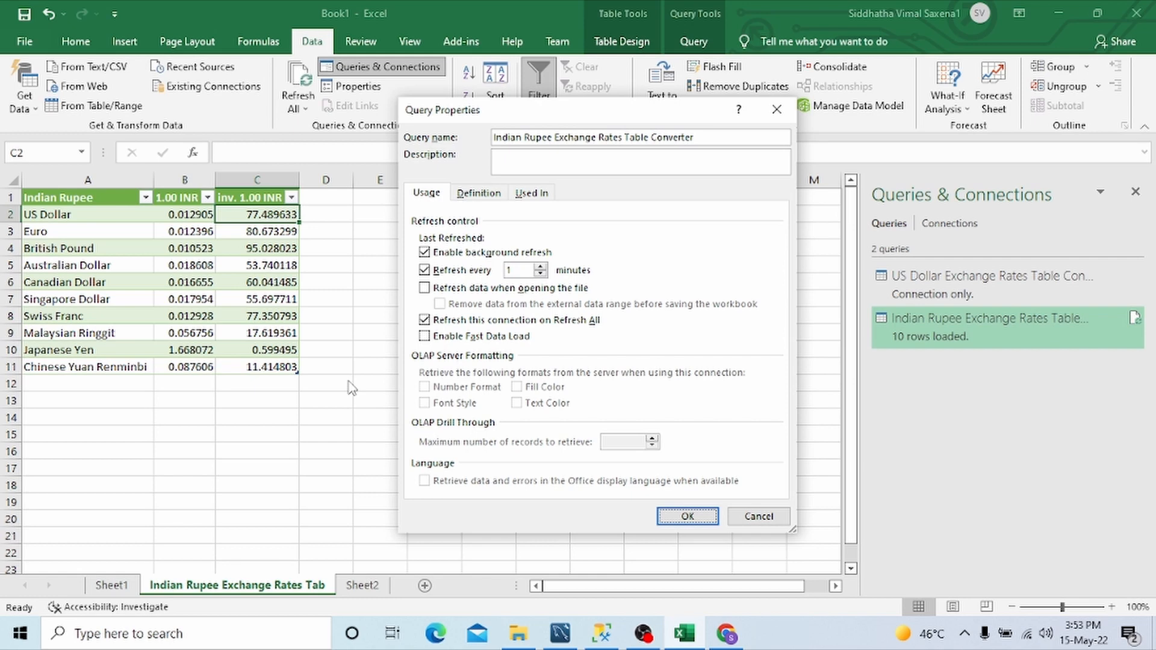
left_click(425, 288)
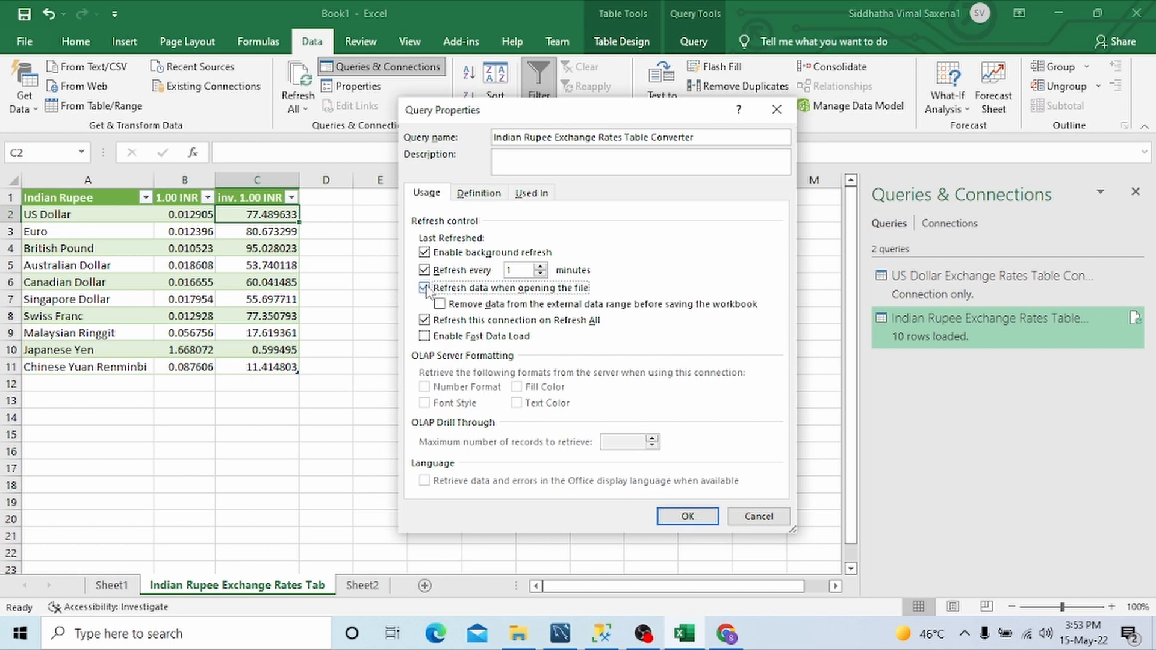
left_click(682, 516)
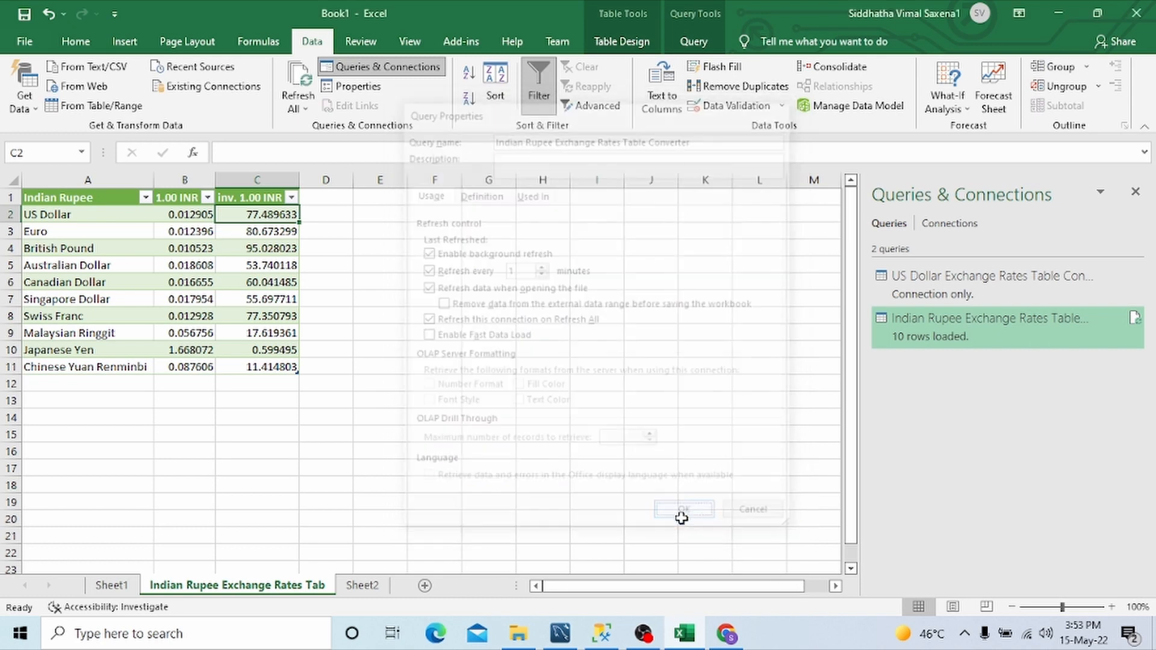
left_click(382, 349)
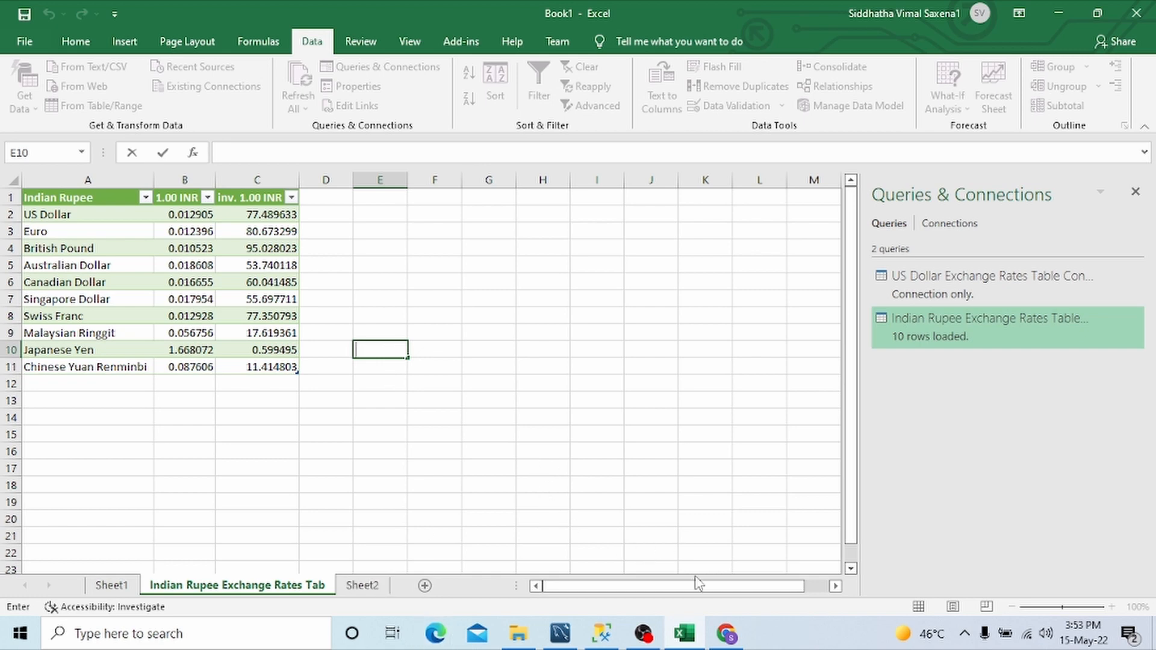
Step: Switch to Chrome and reload the Indian Rupee rates page, then return to Excel to compare it with the imported table
left_click(726, 633)
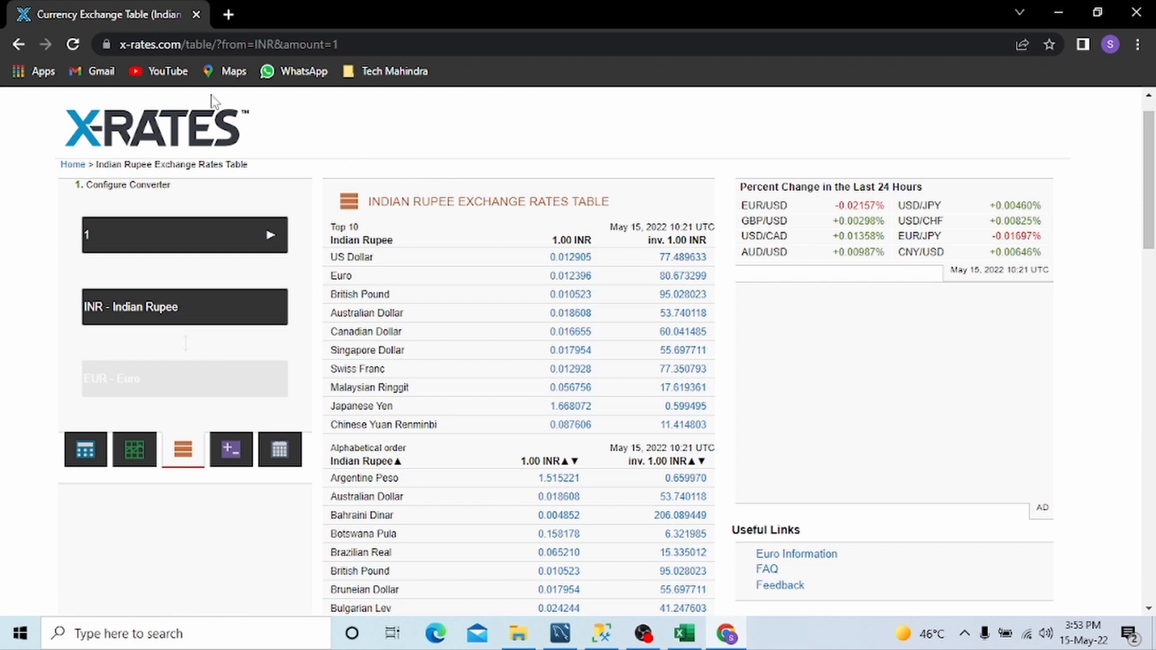
left_click(70, 46)
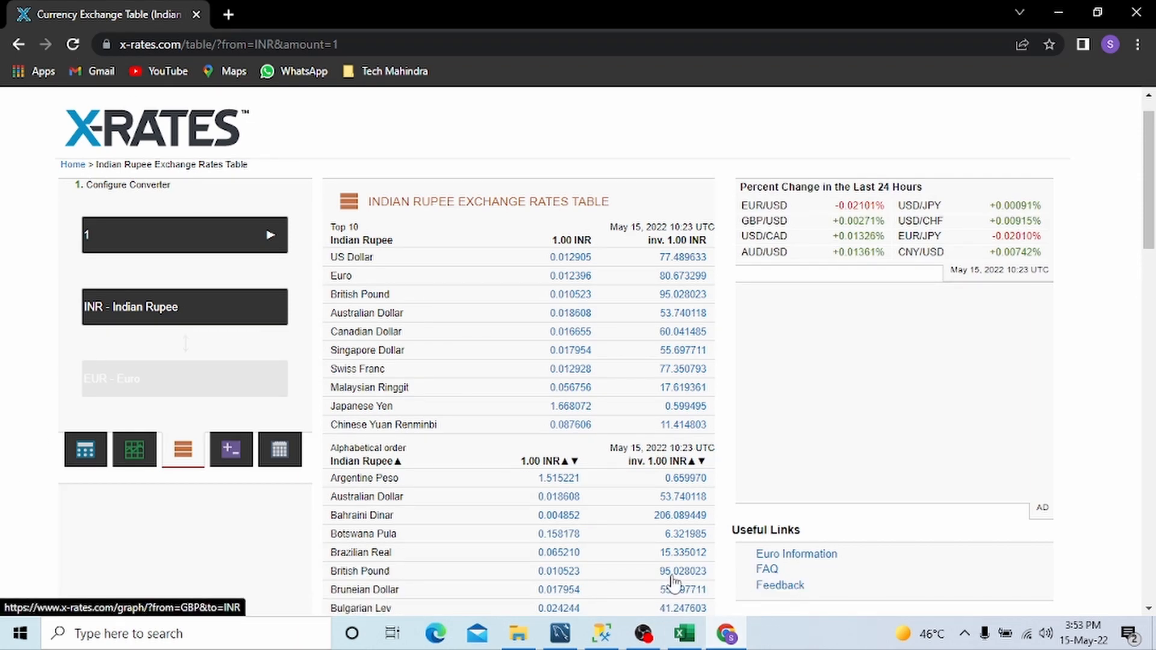
left_click(686, 635)
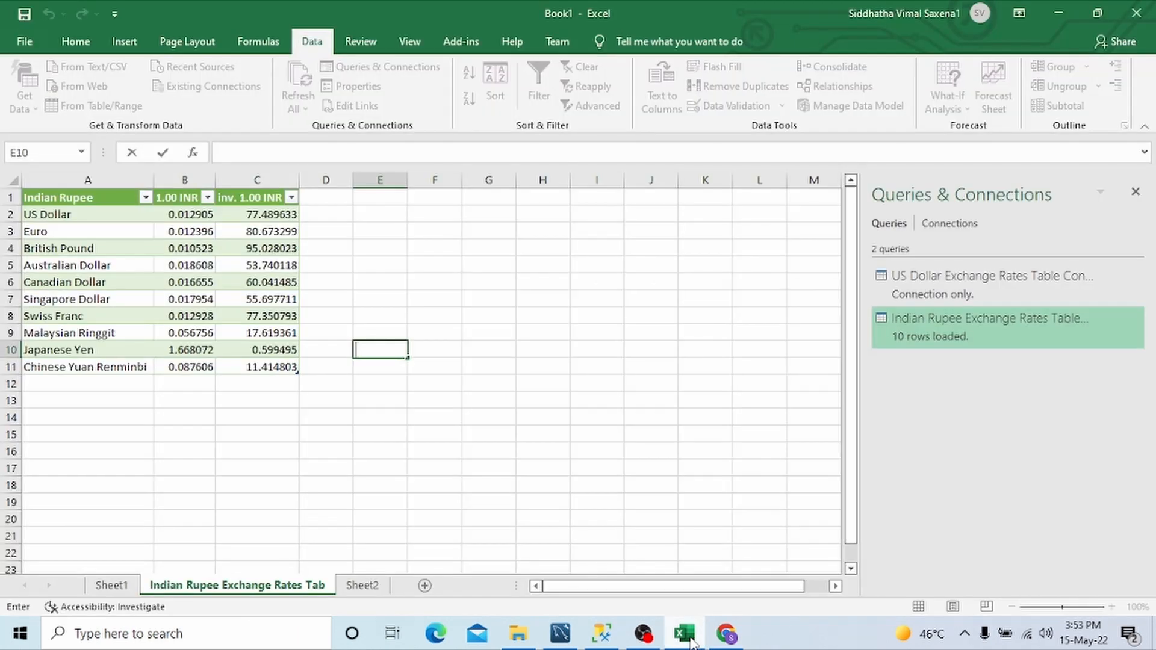
left_click(422, 288)
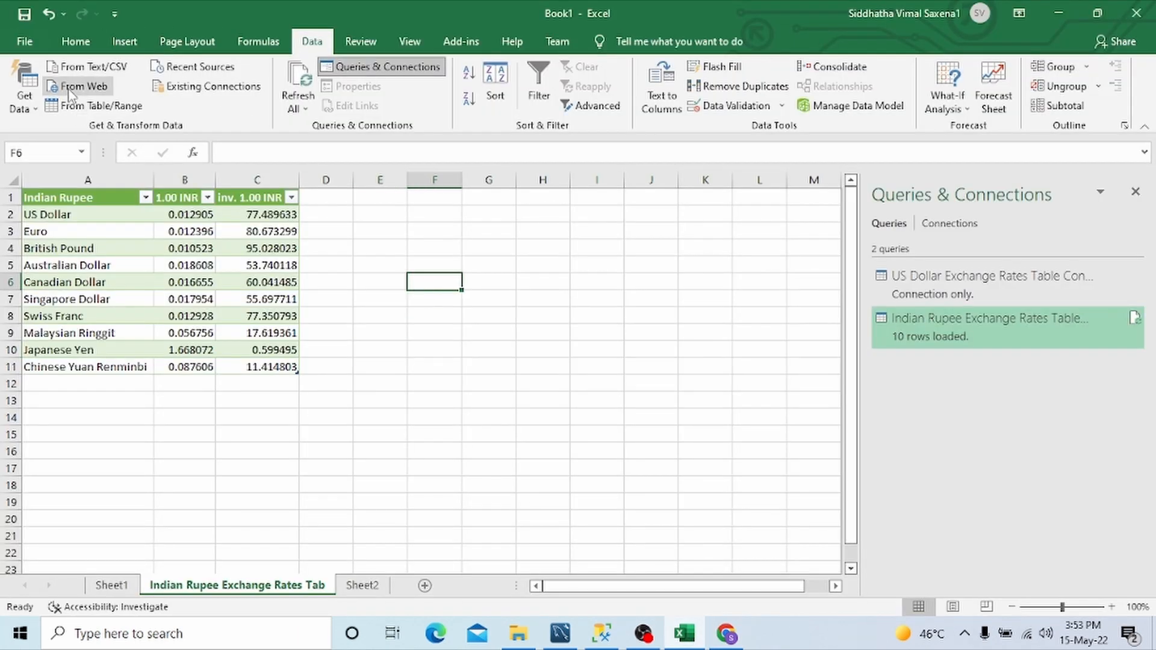
left_click(25, 40)
left_click(22, 51)
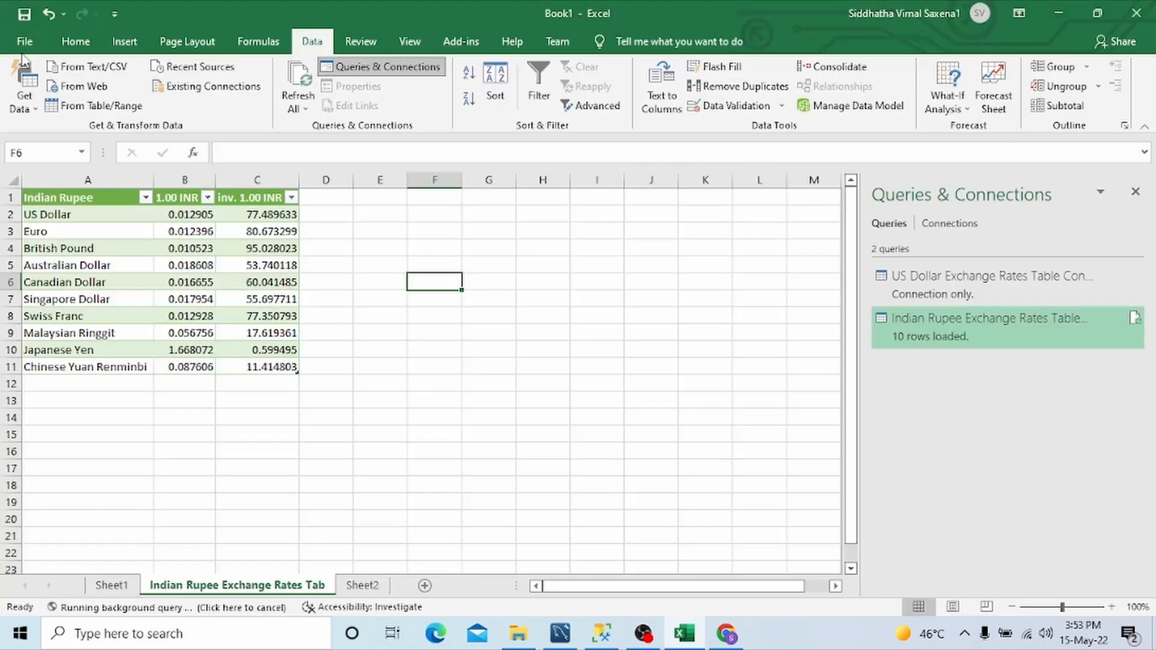
left_click(77, 43)
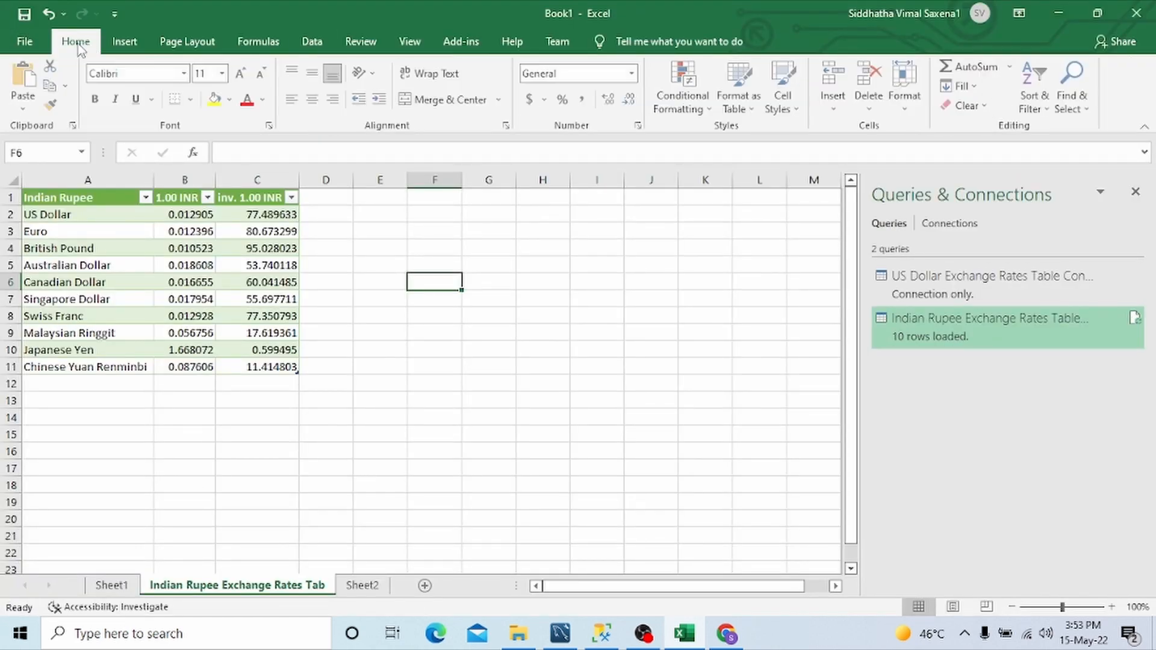
left_click(18, 40)
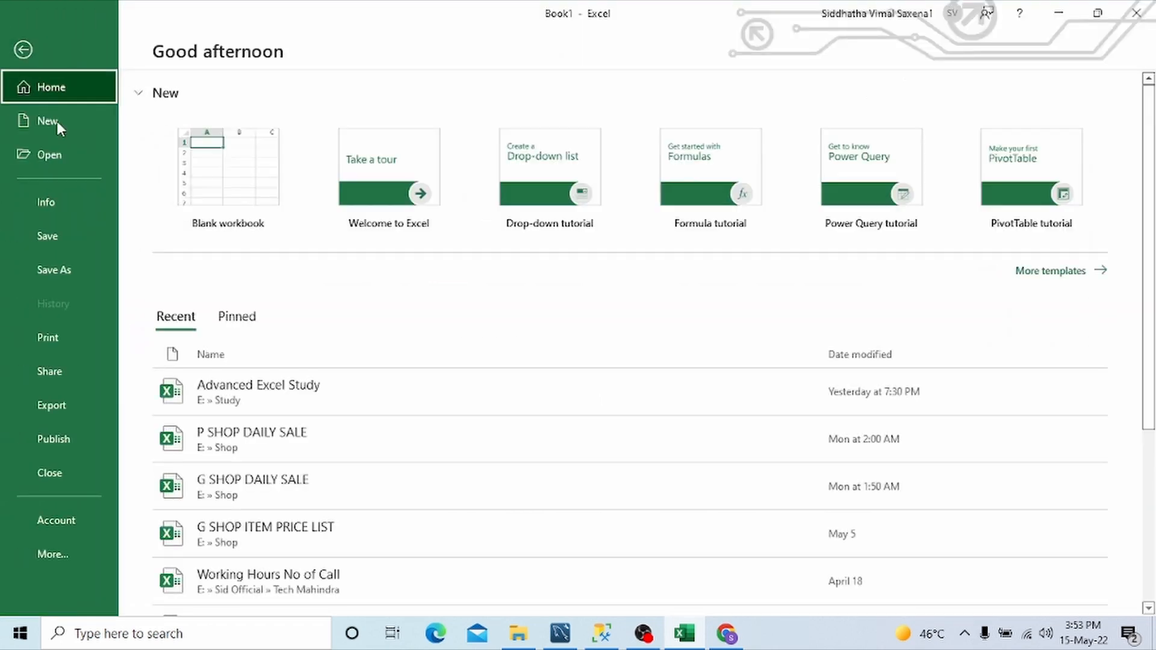
left_click(82, 271)
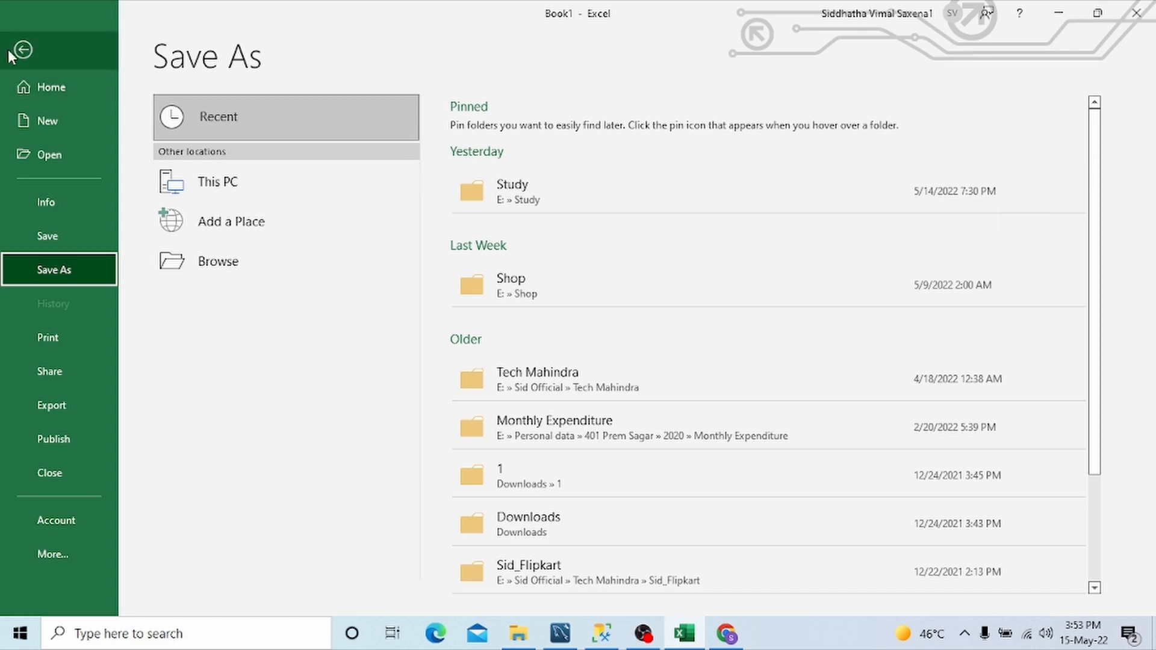
left_click(27, 48)
left_click(529, 498)
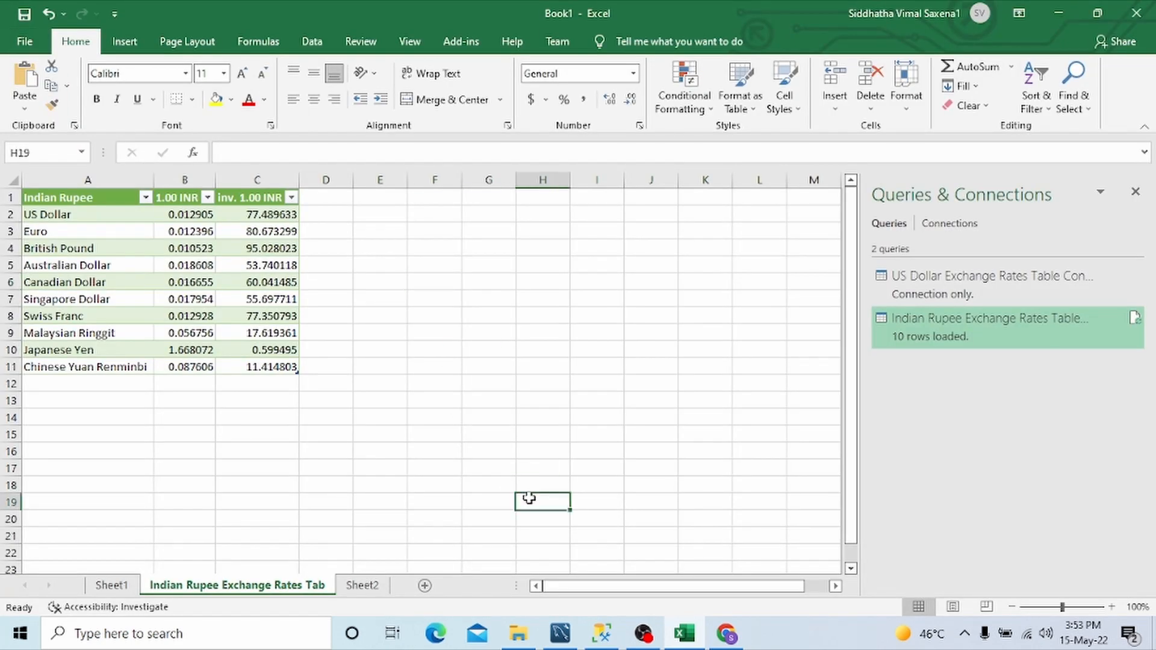
left_click(351, 385)
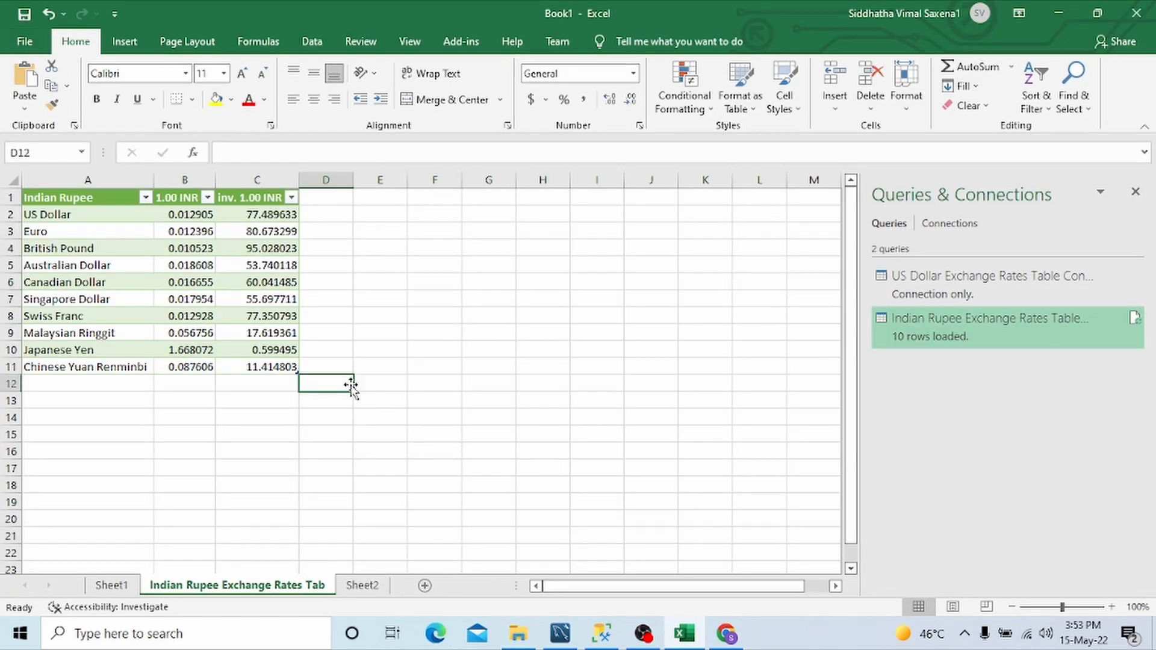